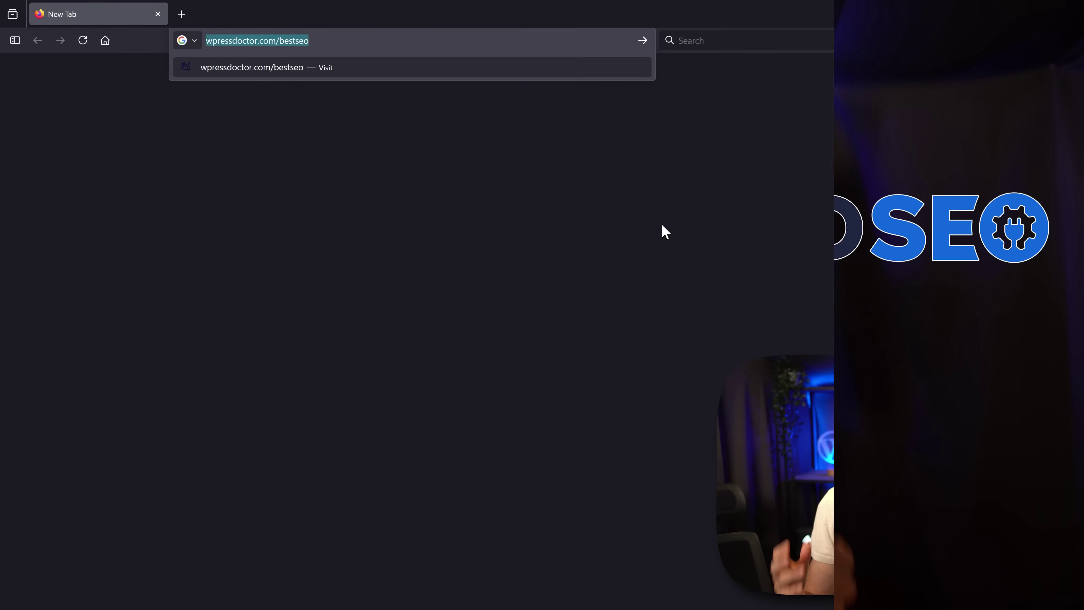
# Enter the web address wpressdoctor.com/bestseo in the browser
pyautogui.write('wpressdoctor.com/bests')
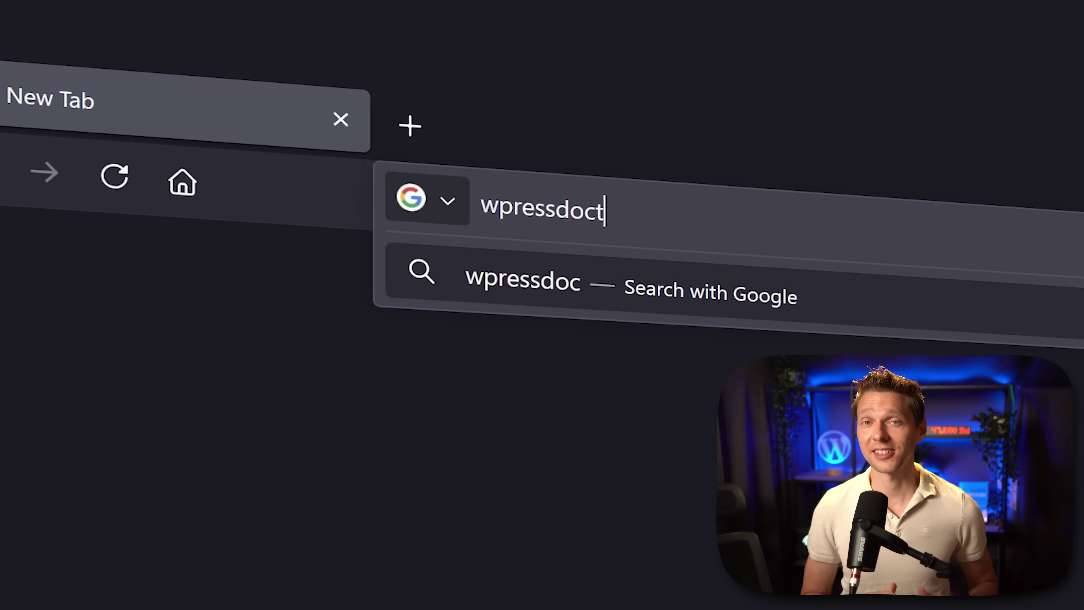
pyautogui.write('eo')
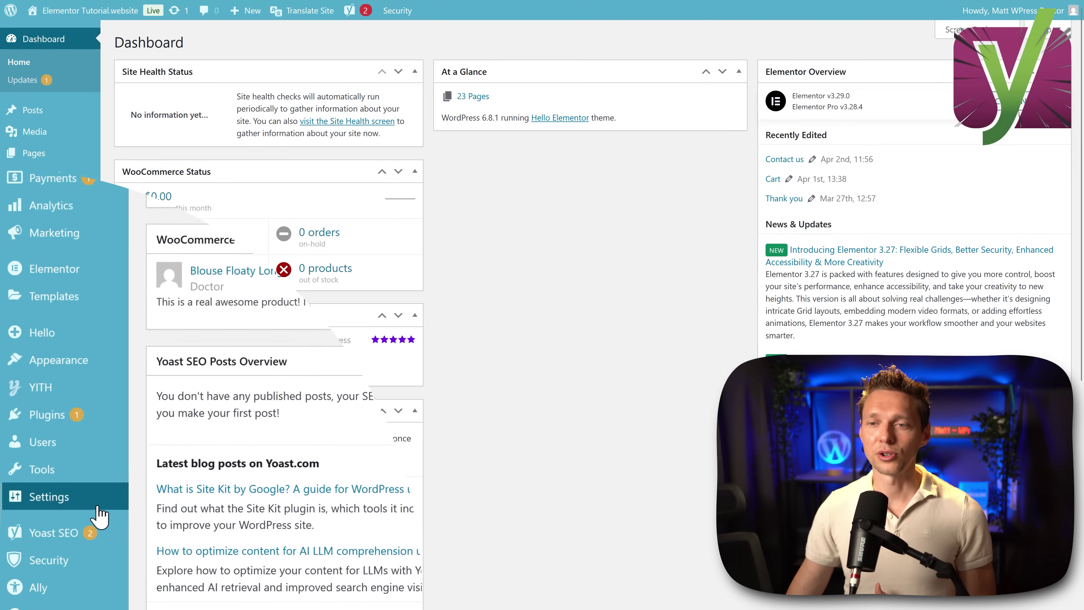
# Open the Redirects page of Yoast SEO to check its redirect feature
pyautogui.moveTo(47, 547)
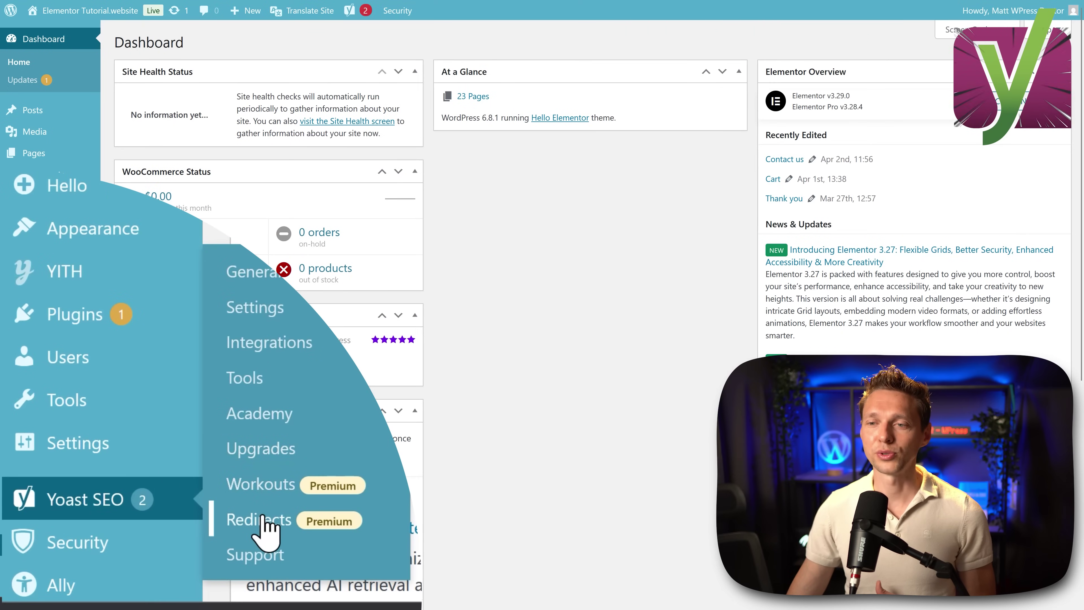
pyautogui.click(263, 517)
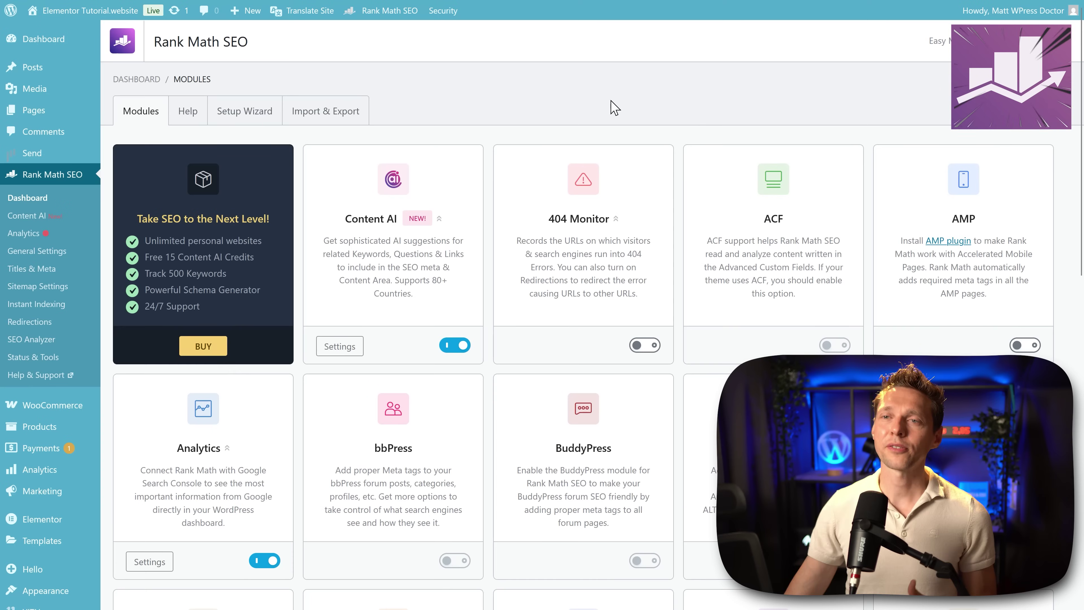
# Enable Auto Post Redirect in the Redirections settings of Rank Math SEO
pyautogui.click(58, 339)
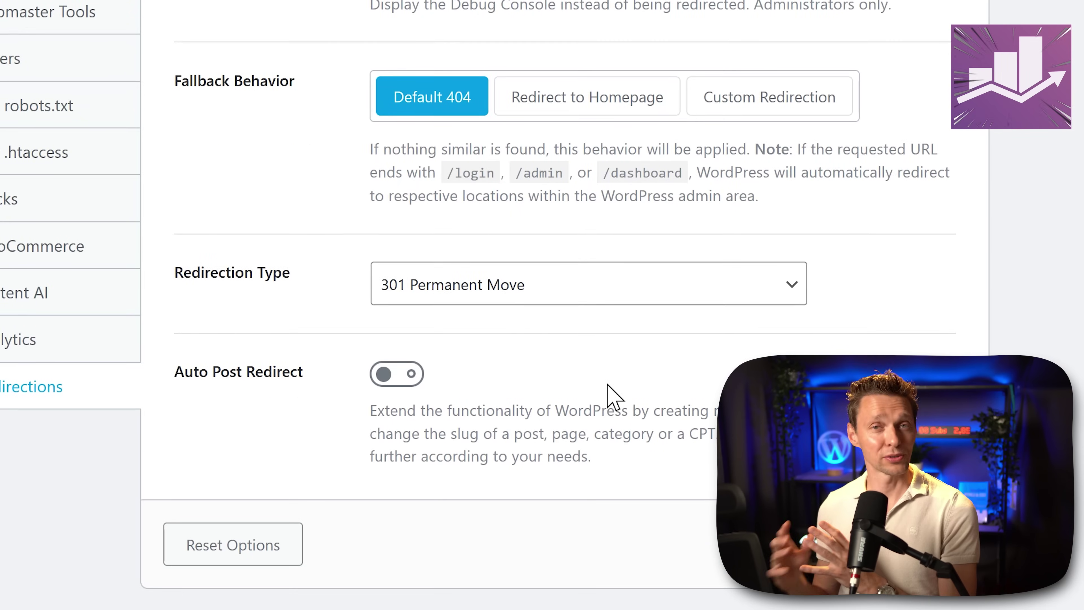
pyautogui.click(403, 382)
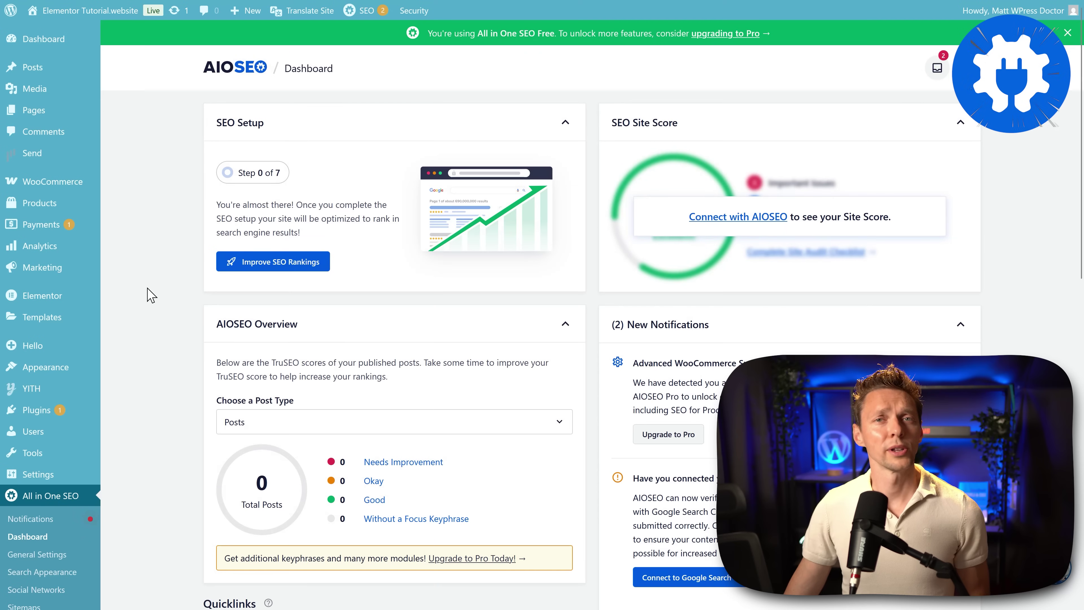
# Open the Redirects page of All in One SEO to check its redirect feature
pyautogui.scroll(-3, 150, 291)
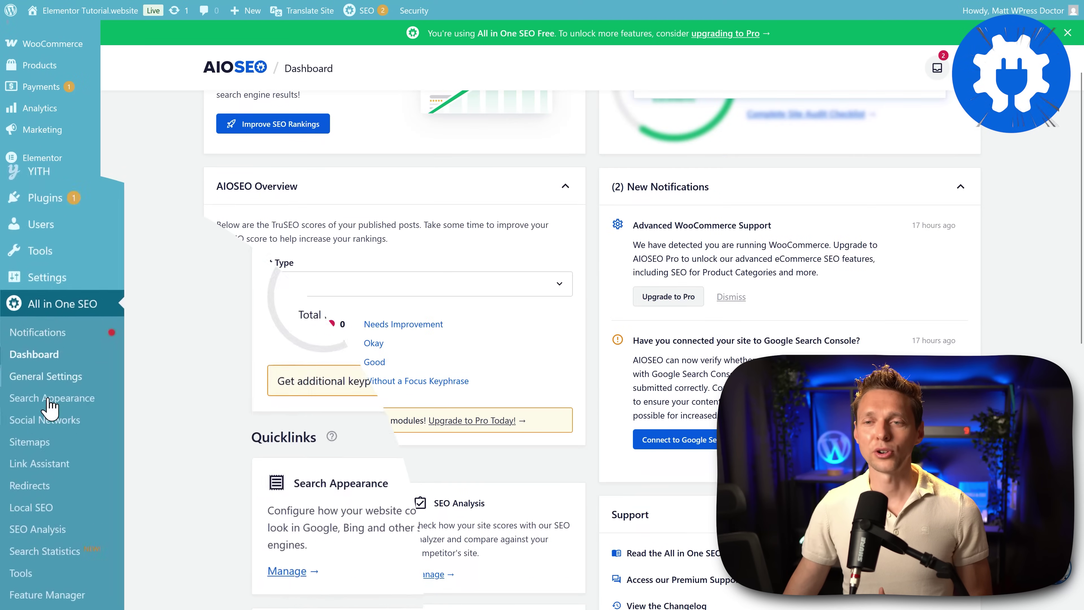
pyautogui.click(49, 422)
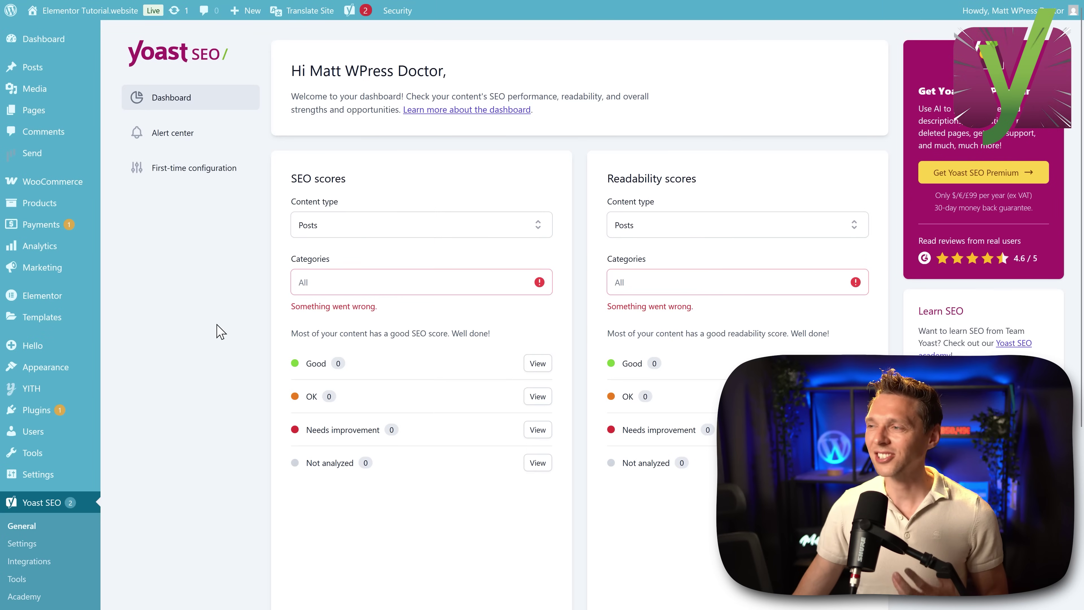
pyautogui.scroll(-3, 211, 331)
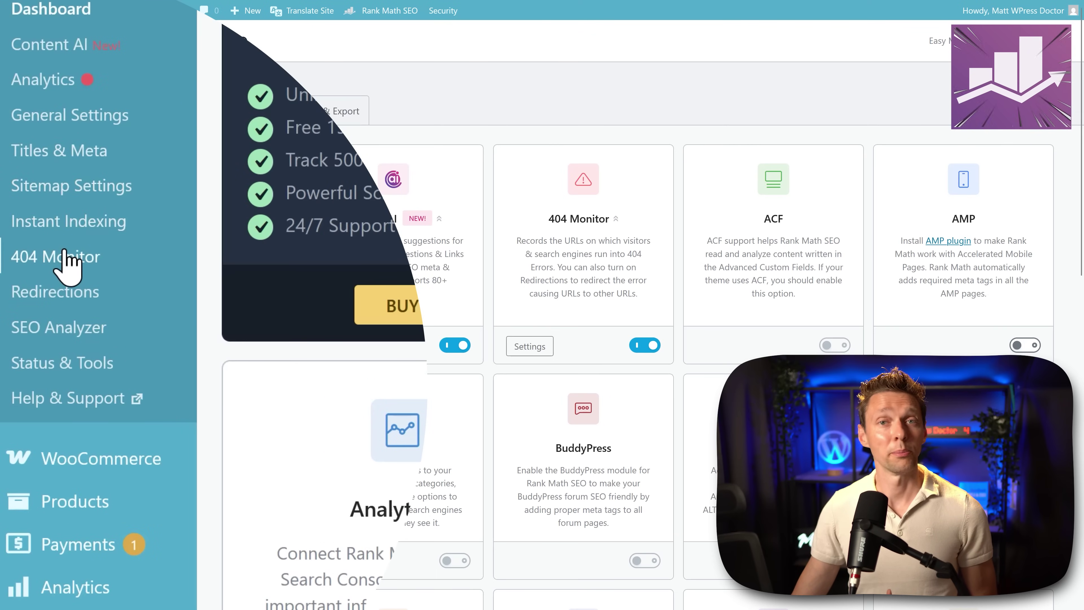
# Open Rank Math's 404 Monitor and start a redirect for the logged don't-forget-to-subscribe URI
pyautogui.click(64, 257)
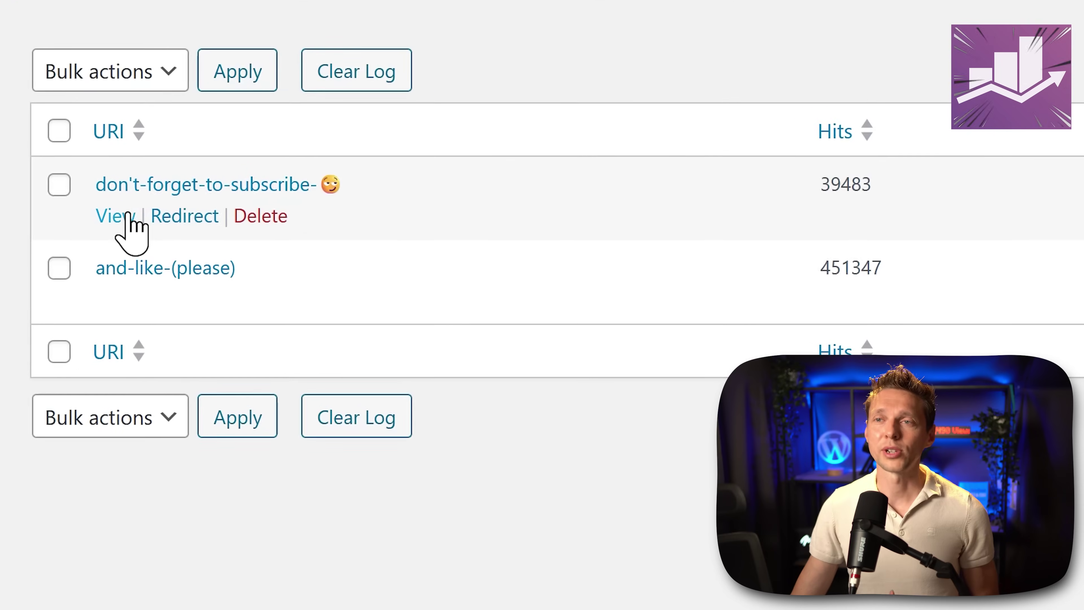
pyautogui.click(203, 221)
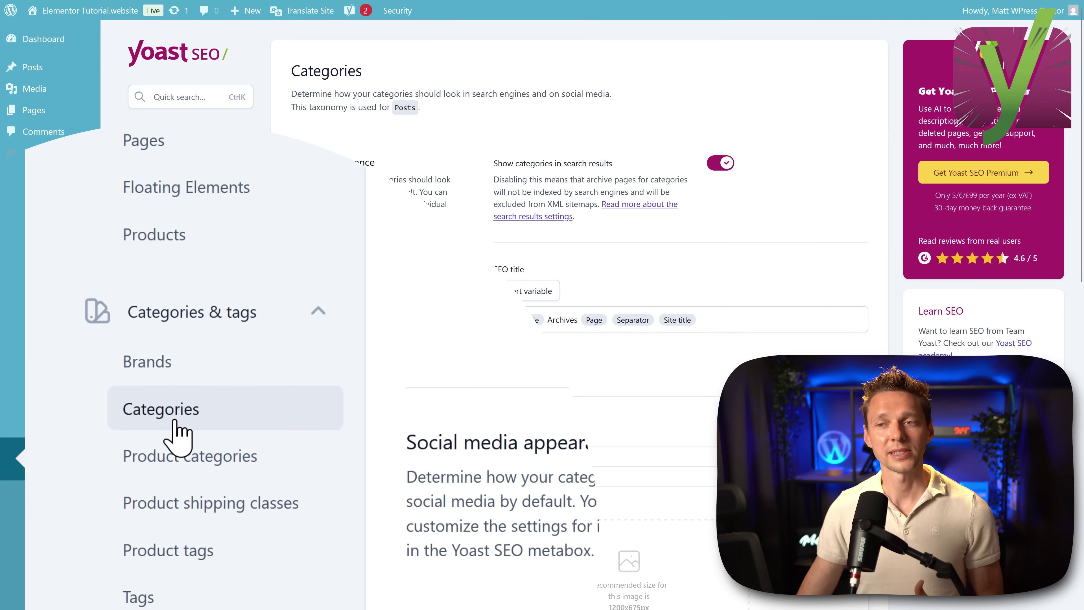
# Turn off showing the categories prefix in the slug in Yoast SEO's Categories settings
pyautogui.scroll(-10, 404, 416)
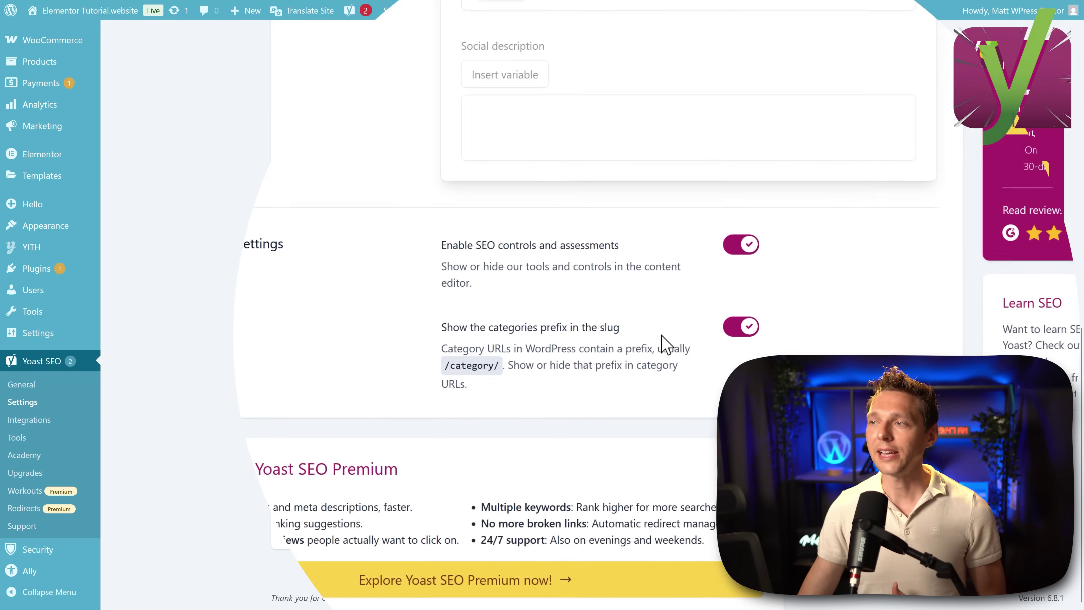
pyautogui.click(736, 327)
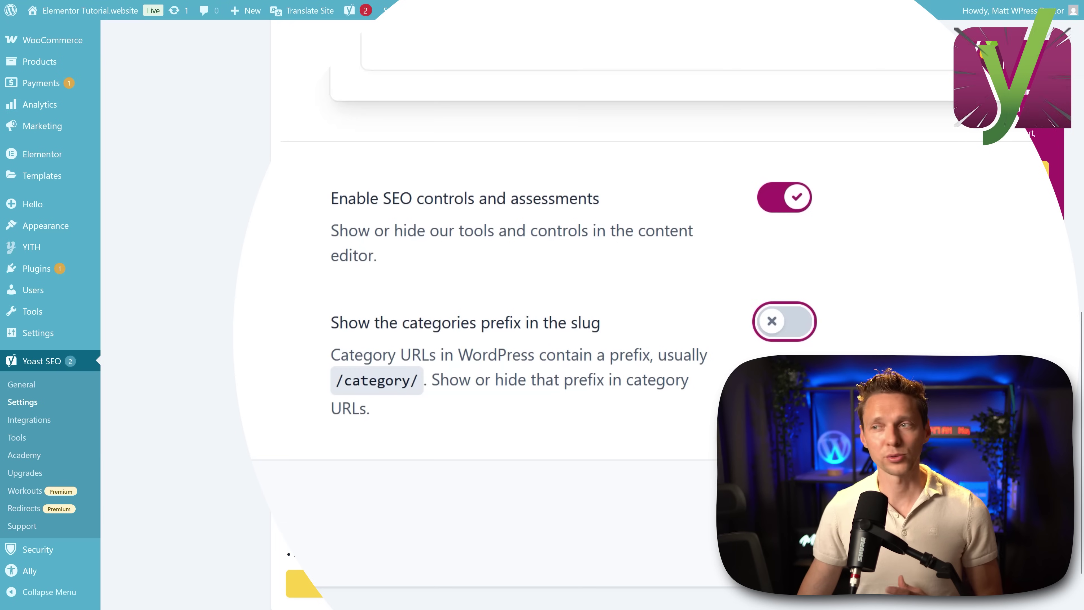
pyautogui.click(597, 390)
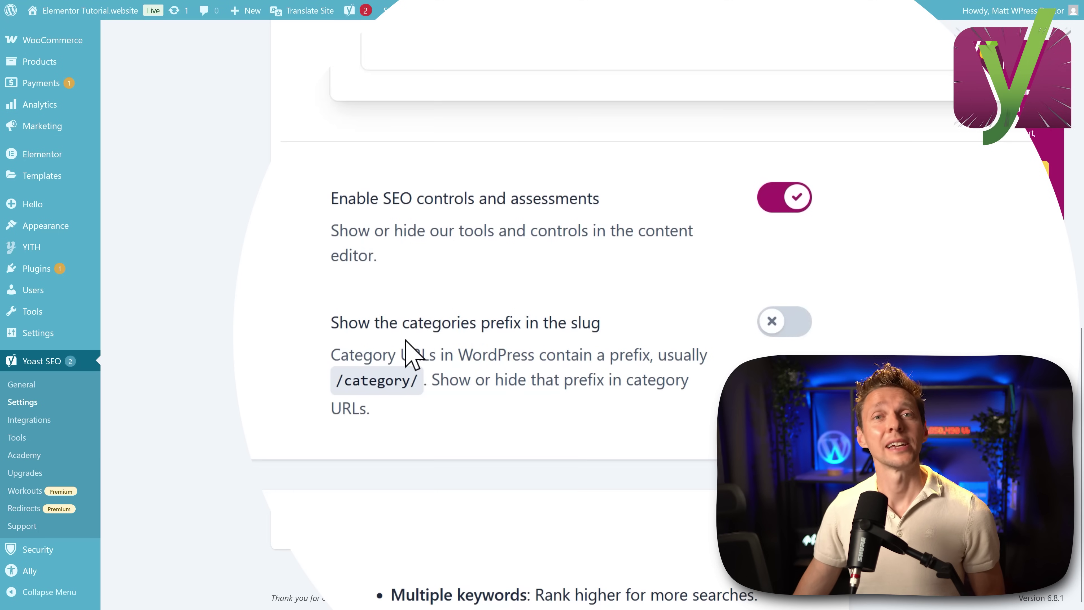
# Examine Yoast SEO's Product categories settings for an option that controls the URL prefix
pyautogui.middleClick(500, 336)
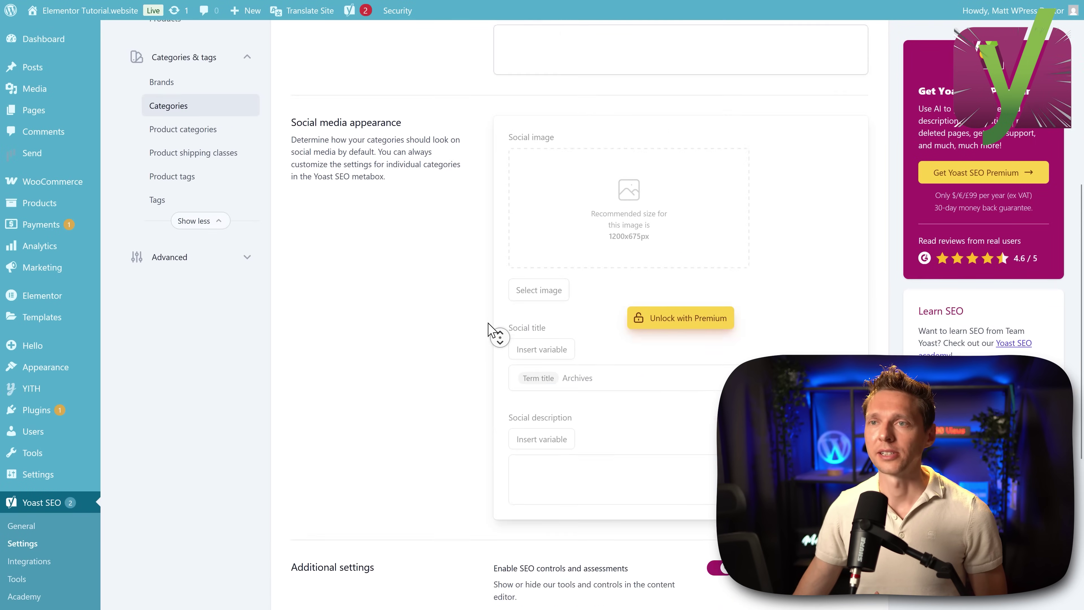
pyautogui.click(200, 196)
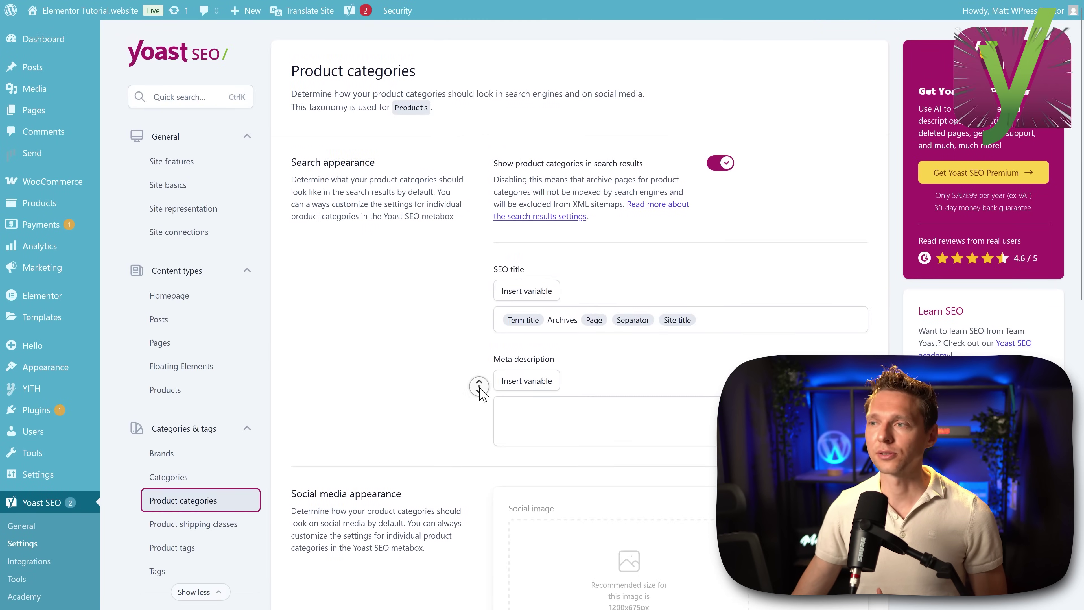
pyautogui.middleClick(478, 385)
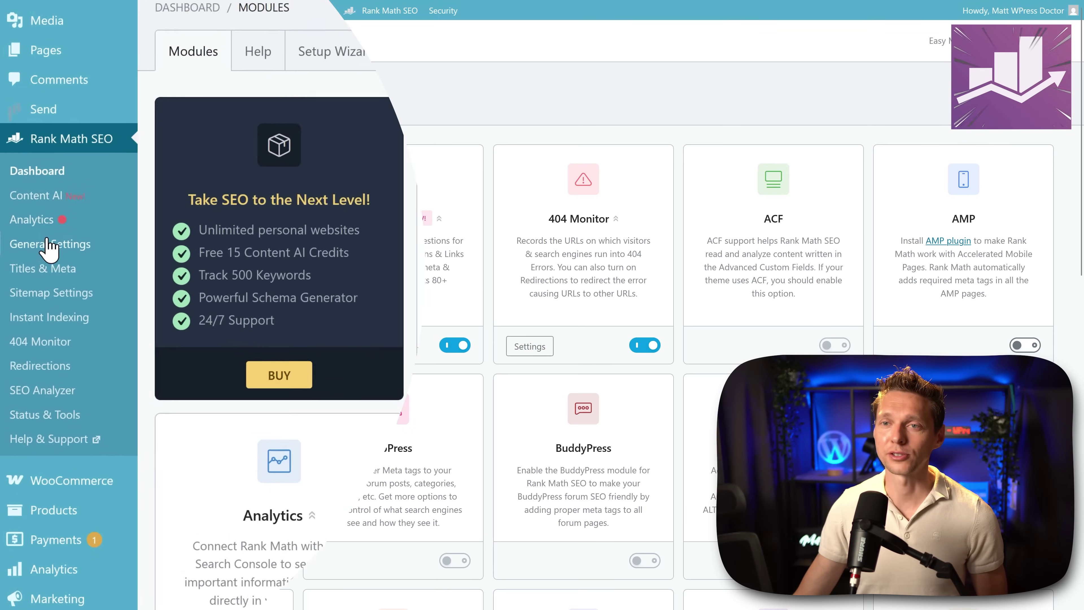
# Enable Strip Category Base in the Links section of Rank Math's general settings
pyautogui.click(31, 253)
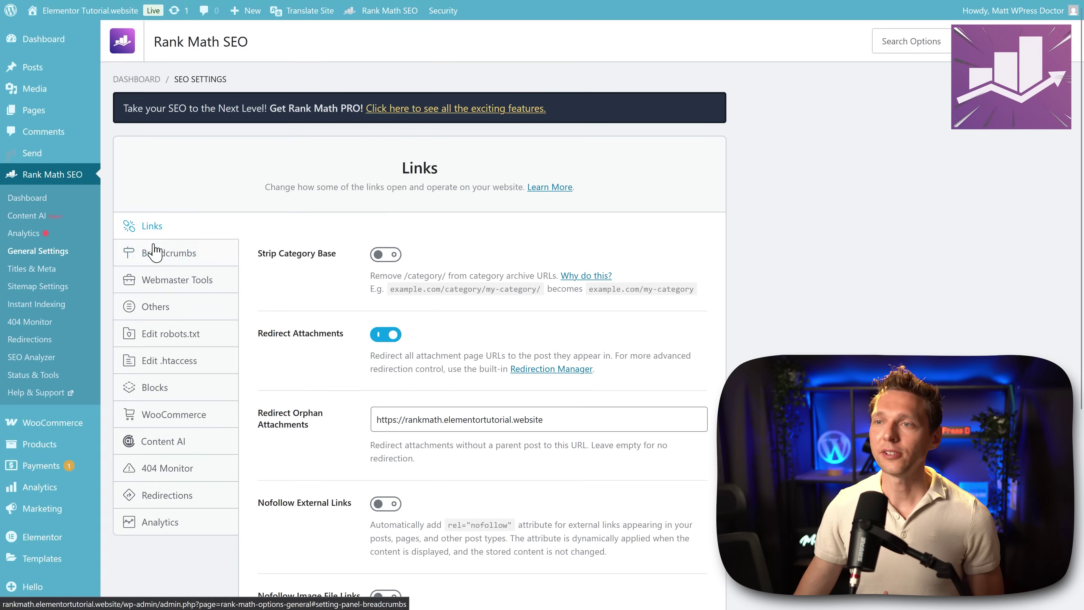
pyautogui.click(386, 177)
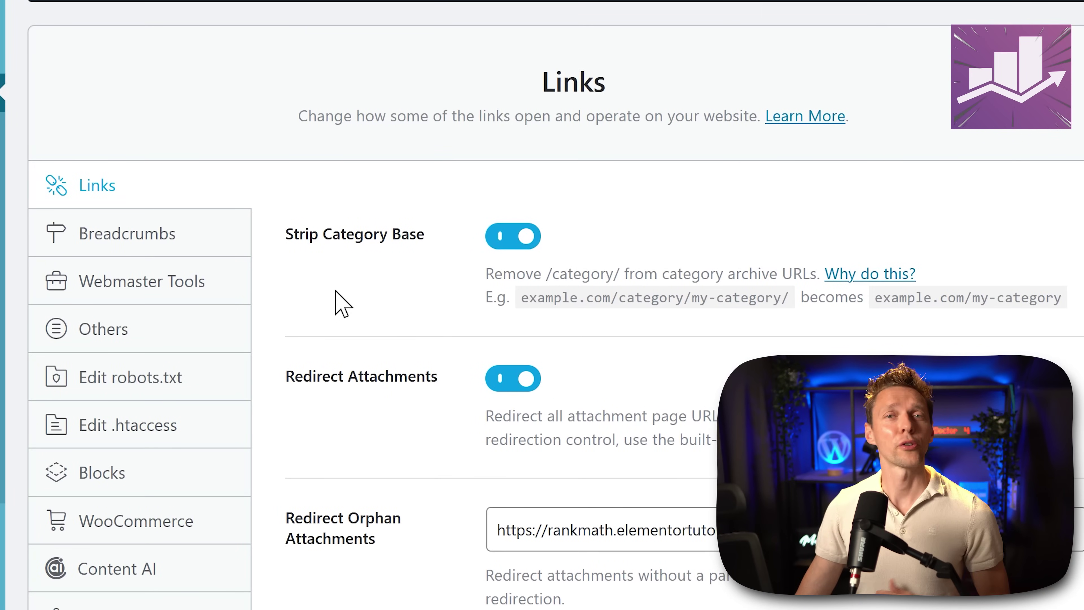
# Enable Remove base and Remove category base in Rank Math's WooCommerce settings
pyautogui.click(114, 529)
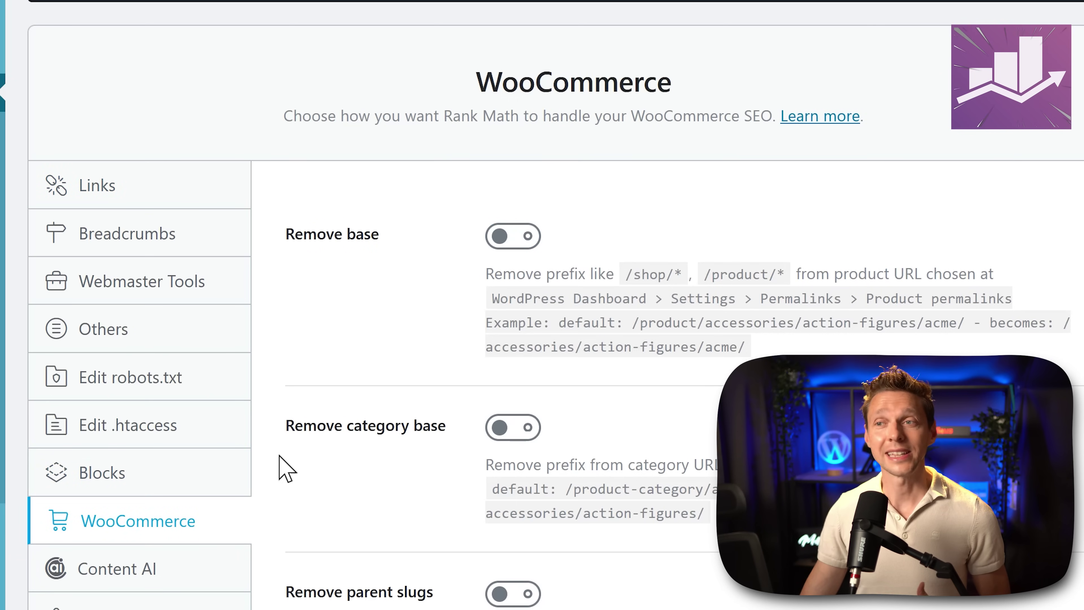
pyautogui.click(504, 239)
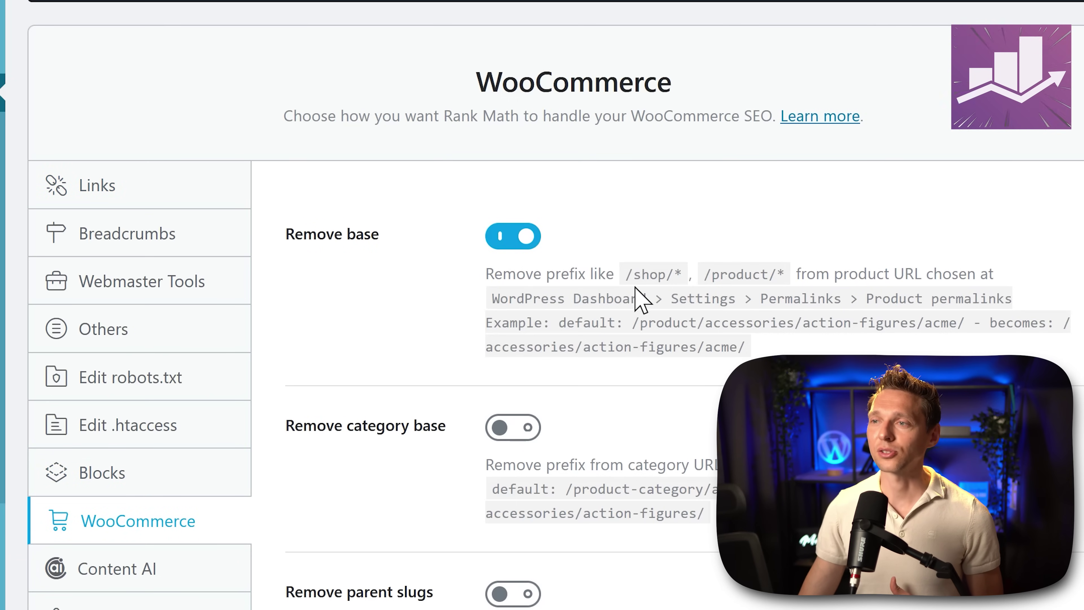
pyautogui.moveTo(625, 274); pyautogui.dragTo(785, 275)
pyautogui.click(759, 317)
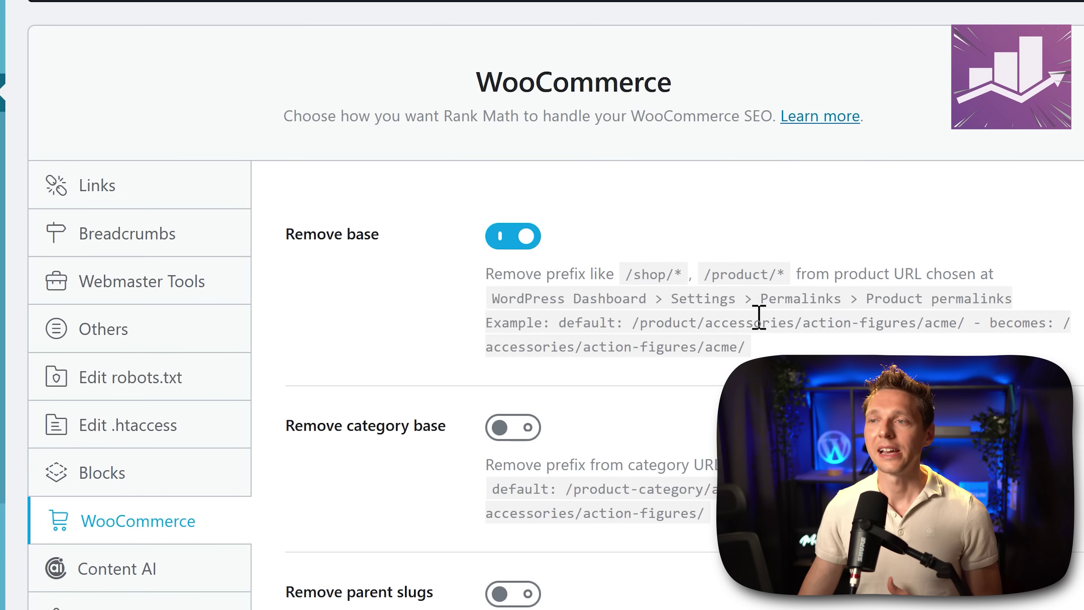
pyautogui.click(504, 428)
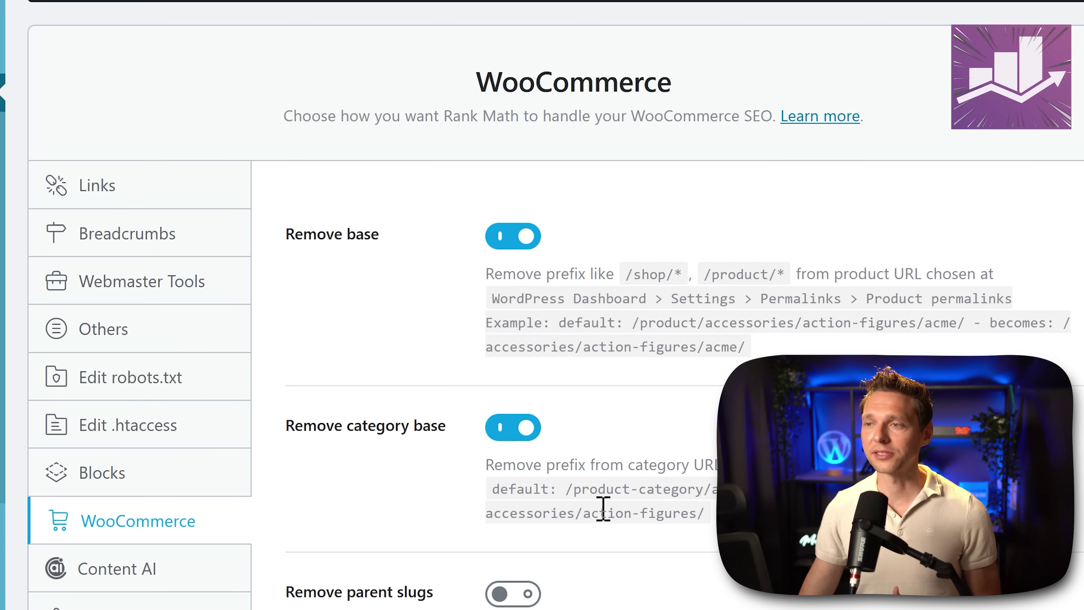
pyautogui.moveTo(574, 490); pyautogui.dragTo(709, 491)
pyautogui.click(709, 491)
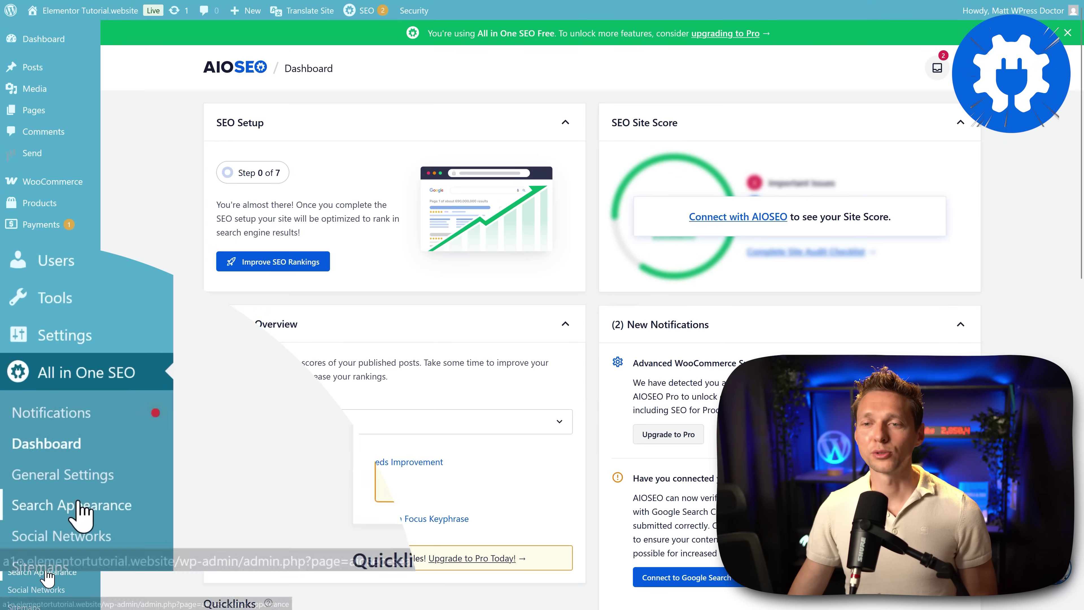
# Open the Taxonomies section of All in One SEO's Search Appearance settings
pyautogui.click(77, 508)
pyautogui.click(419, 129)
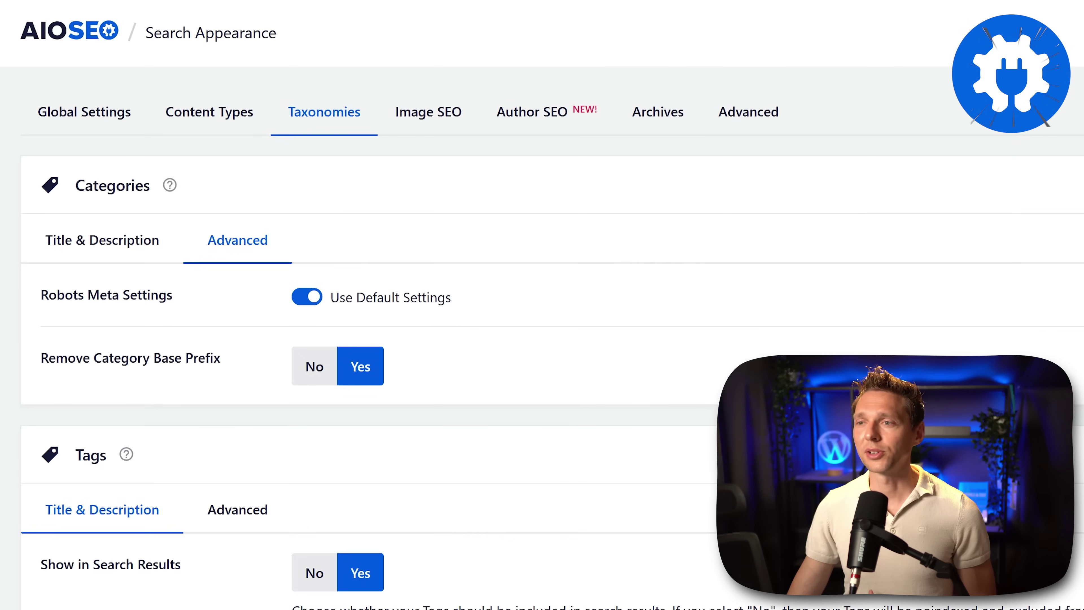
# Examine the advanced options of Product Categories and Product Tags for a setting that removes the base prefix
pyautogui.scroll(-8, 469, 342)
pyautogui.scroll(-10, 216, 316)
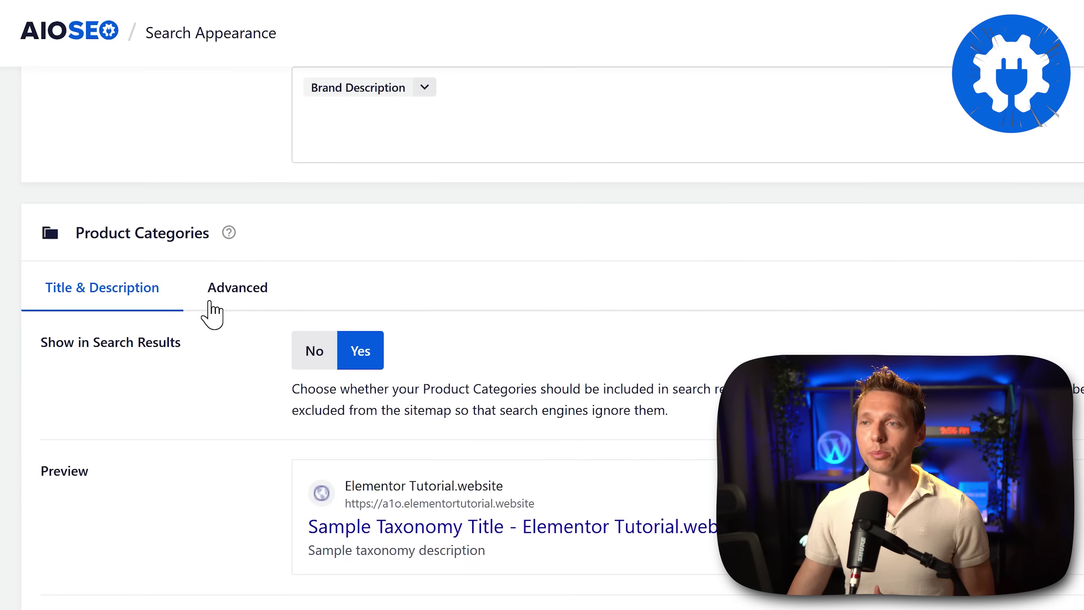
pyautogui.click(225, 295)
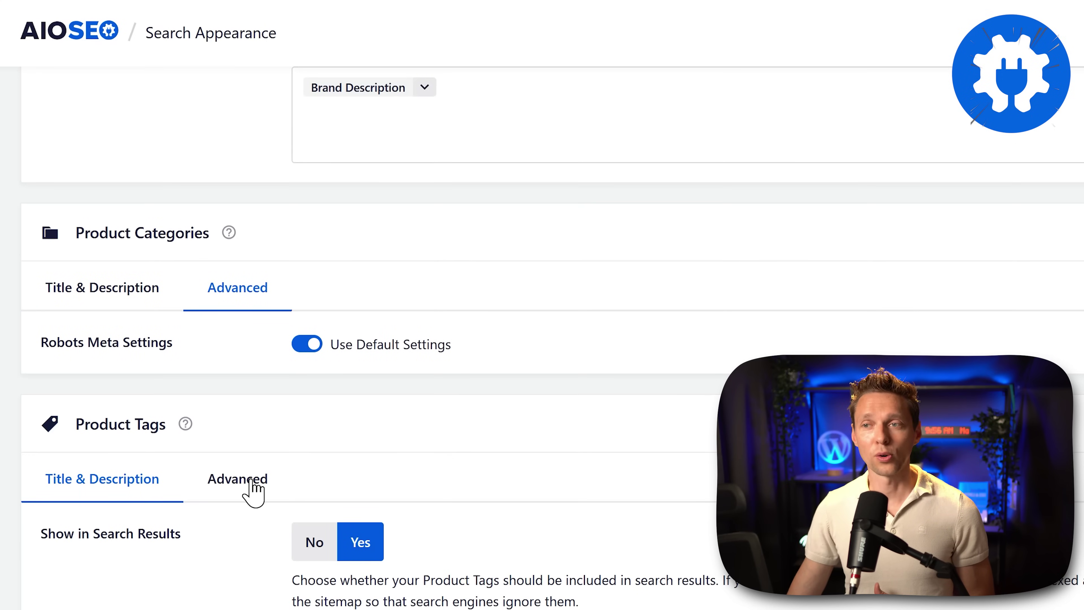
pyautogui.scroll(-4, 584, 478)
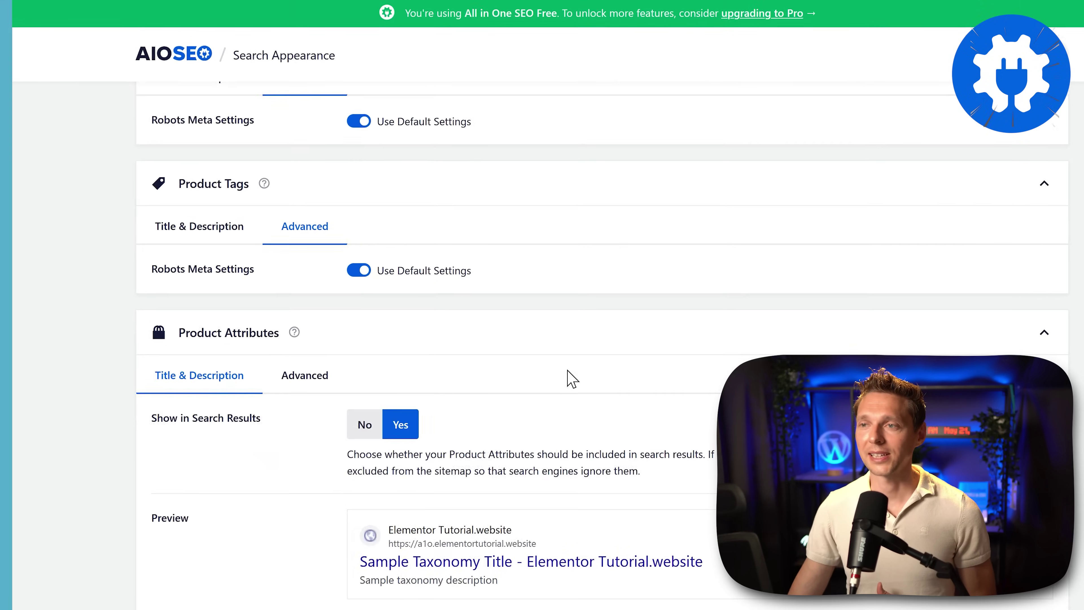
pyautogui.click(239, 444)
pyautogui.middleClick(1028, 333)
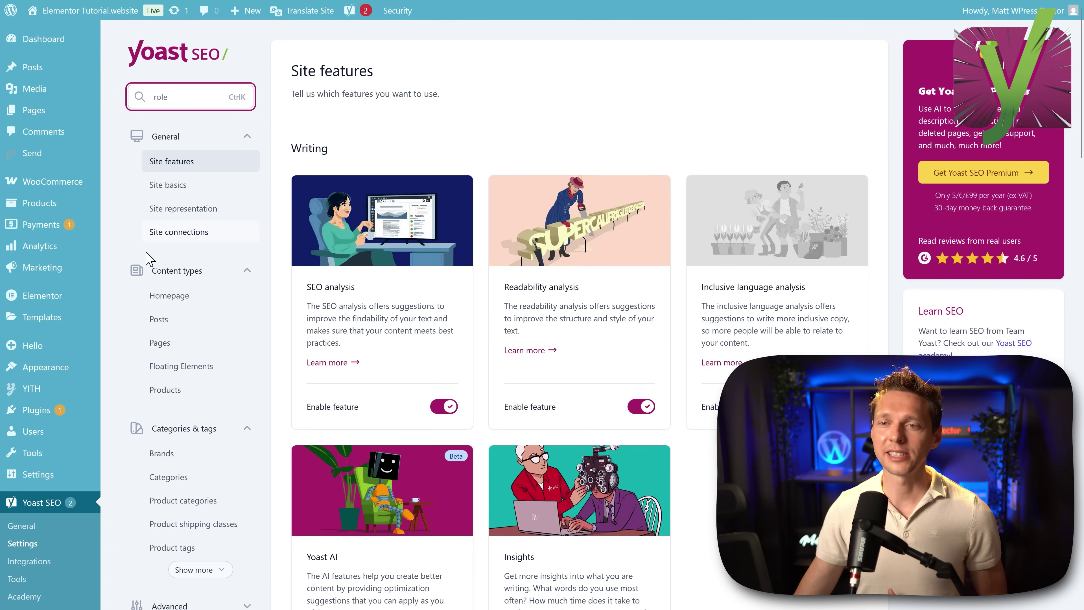
# Open the profile of the site's editor user from the user list and expand the available role choices
pyautogui.moveTo(43, 427)
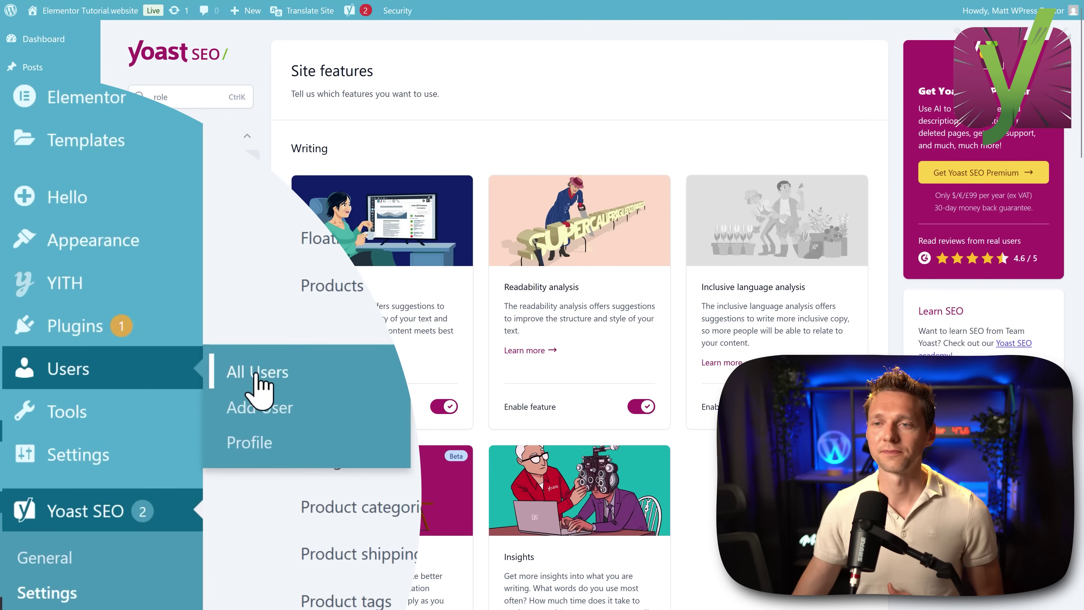
pyautogui.click(257, 375)
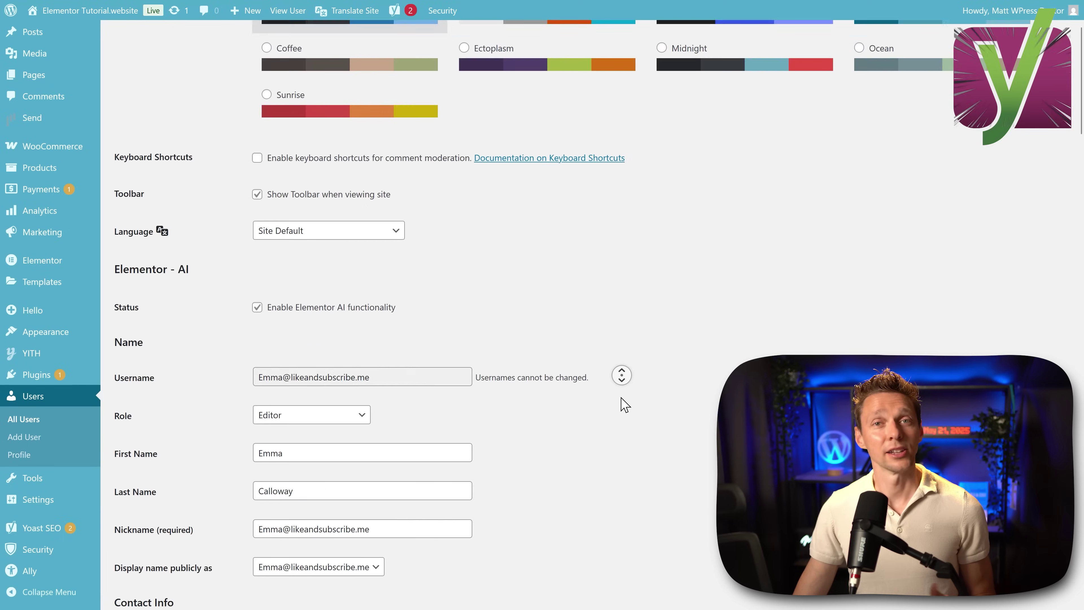
pyautogui.scroll(-4, 619, 404)
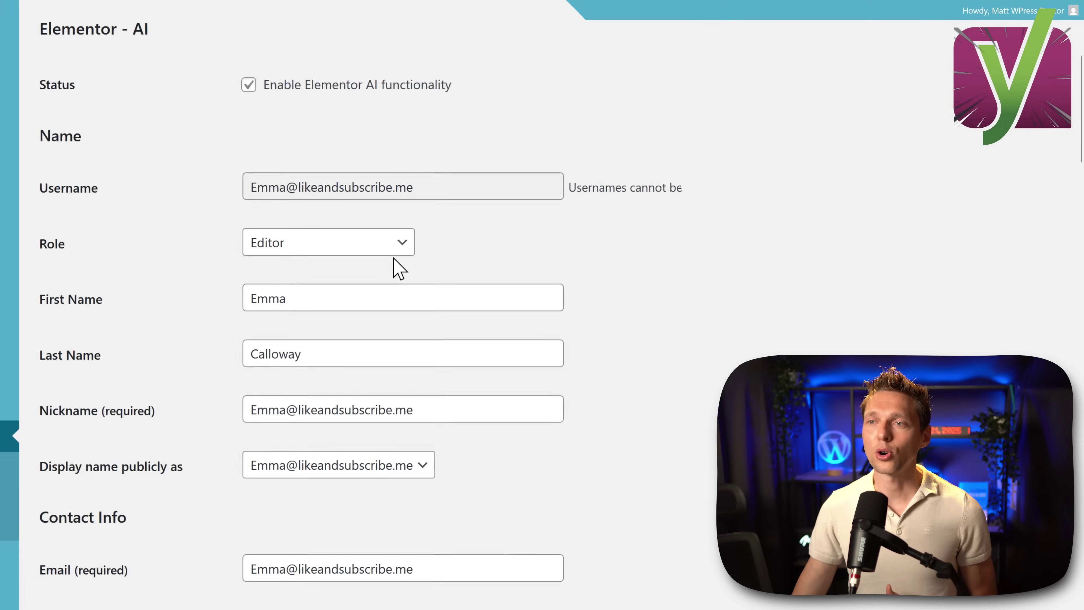
pyautogui.click(354, 258)
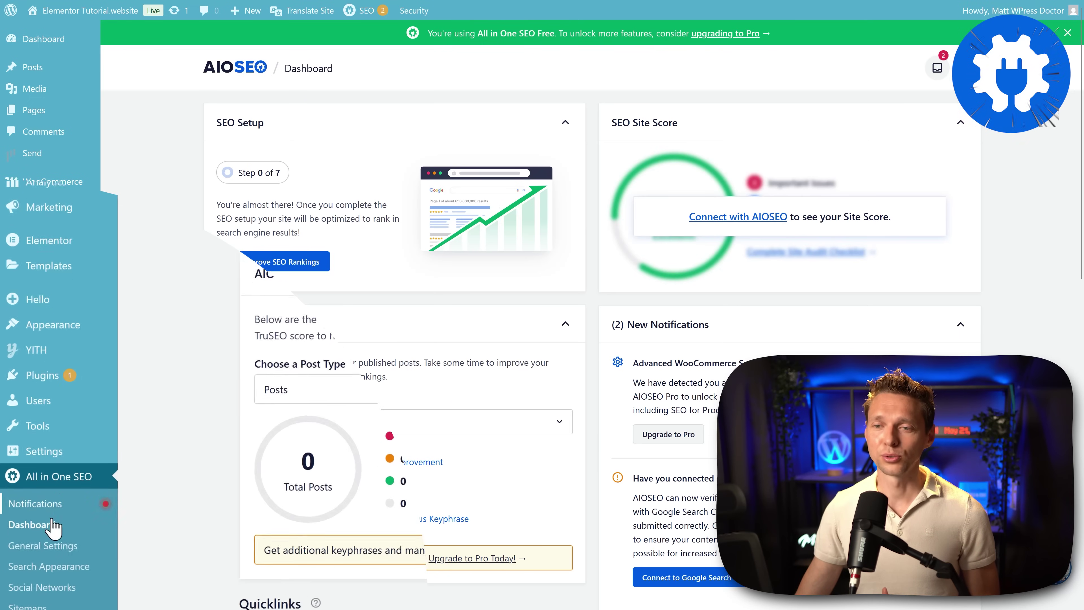
# Open the Access Control section in All in One SEO's General Settings
pyautogui.click(72, 512)
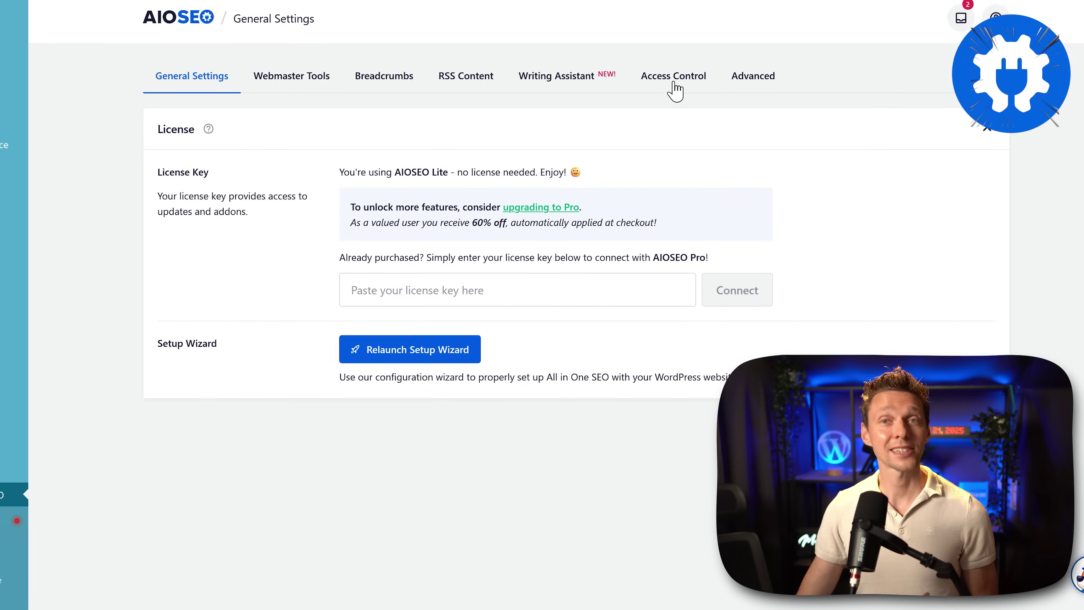
pyautogui.click(675, 79)
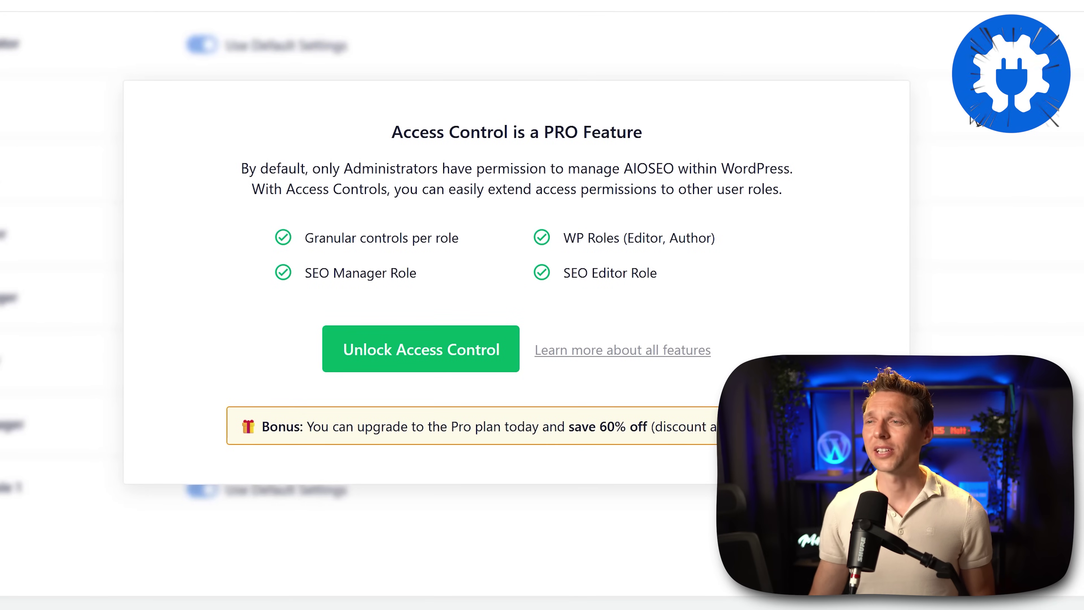
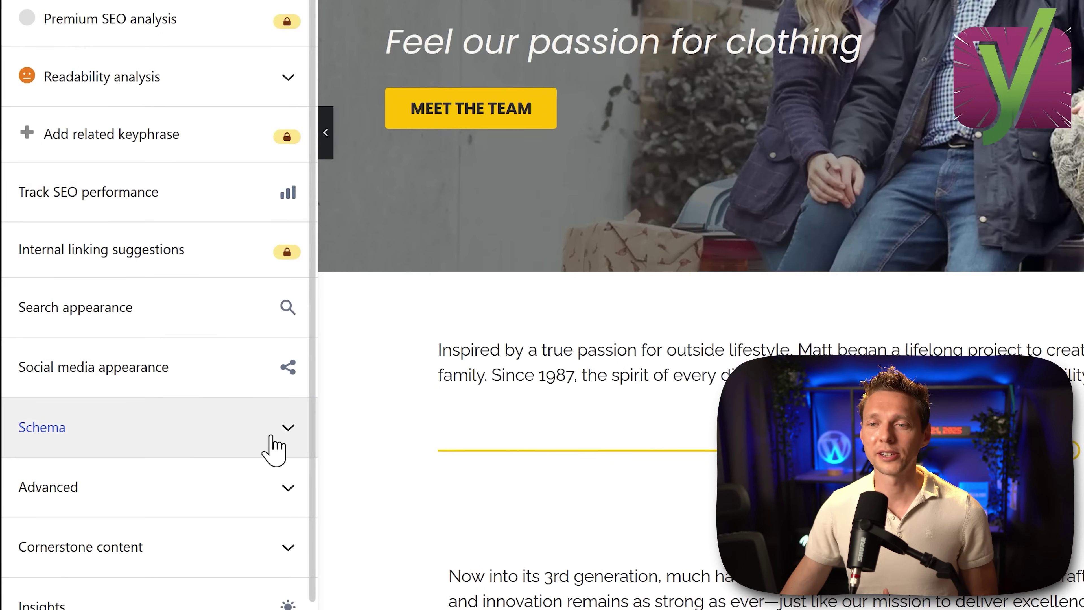
# Set the page type in the About us page's Yoast SEO schema settings to About Page
pyautogui.click(274, 449)
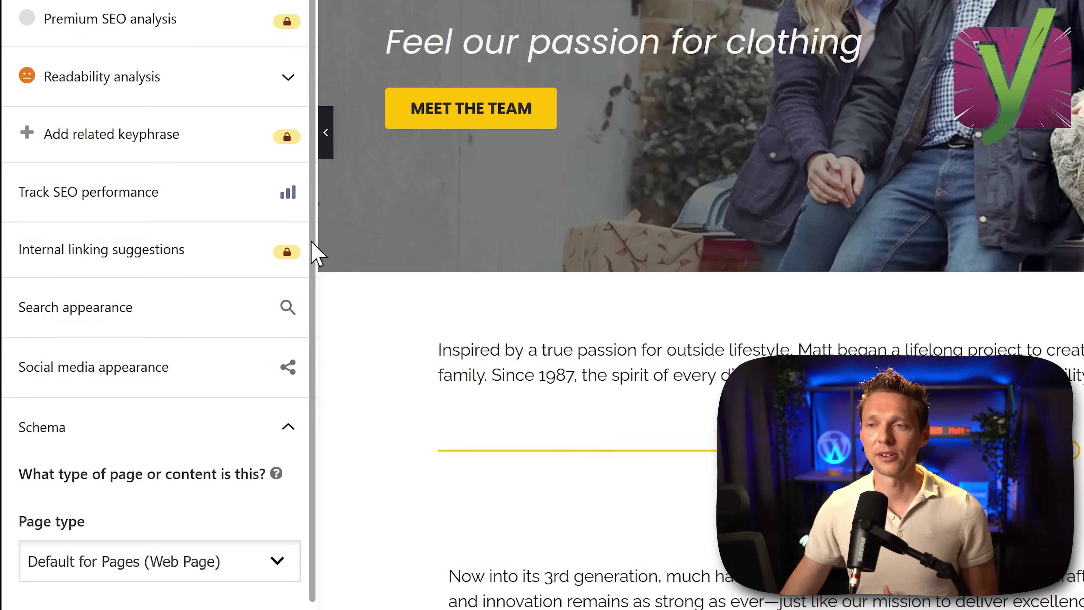
pyautogui.moveTo(315, 250); pyautogui.dragTo(310, 546)
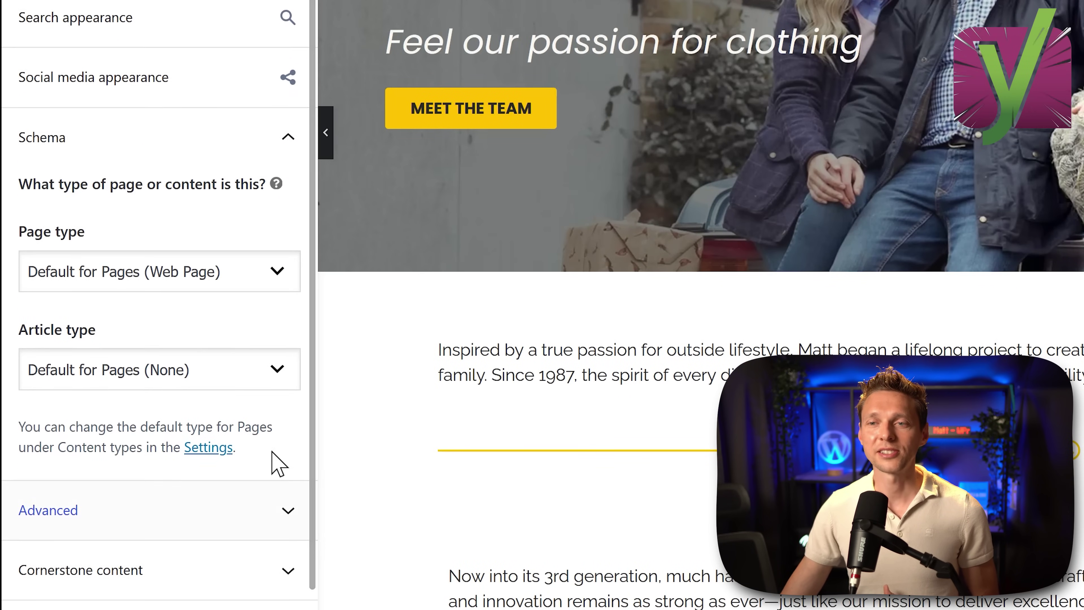
pyautogui.click(137, 283)
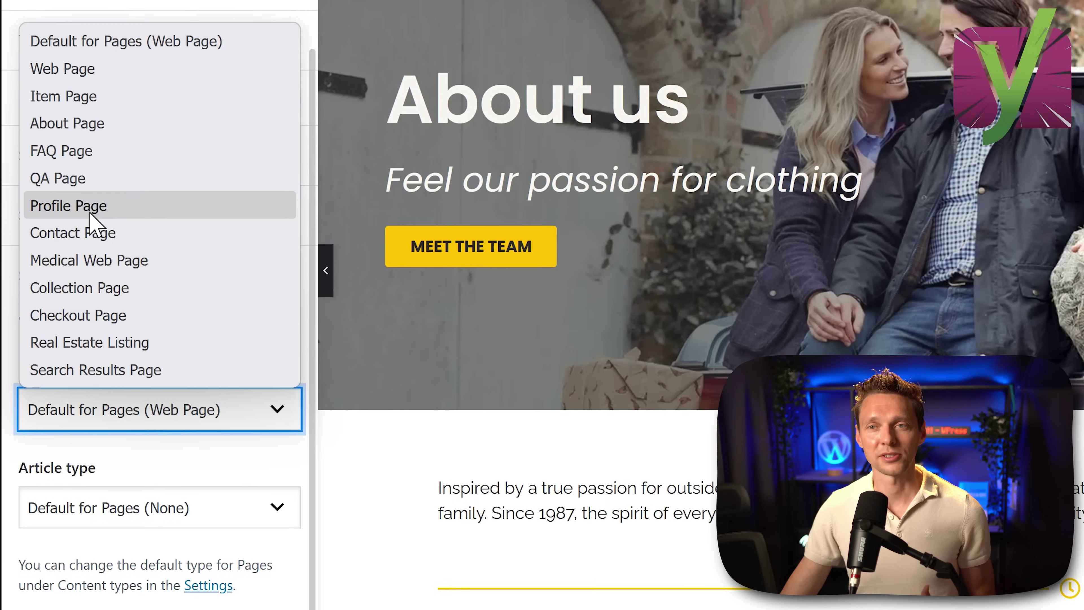
pyautogui.click(89, 123)
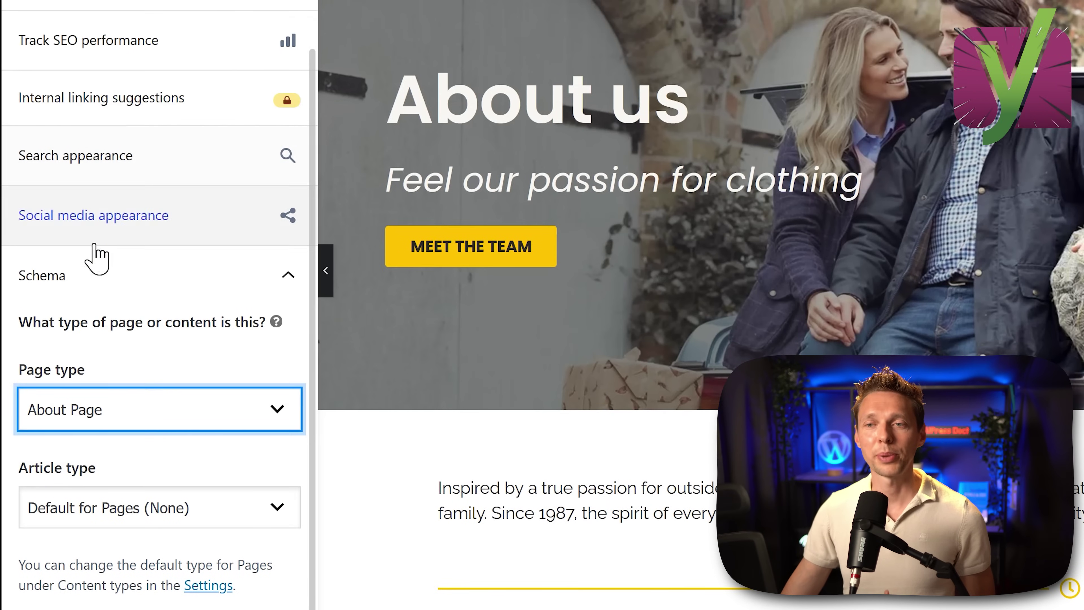
# Expand the article type choices in the page's Yoast SEO schema settings
pyautogui.scroll(-1, 122, 504)
pyautogui.click(91, 474)
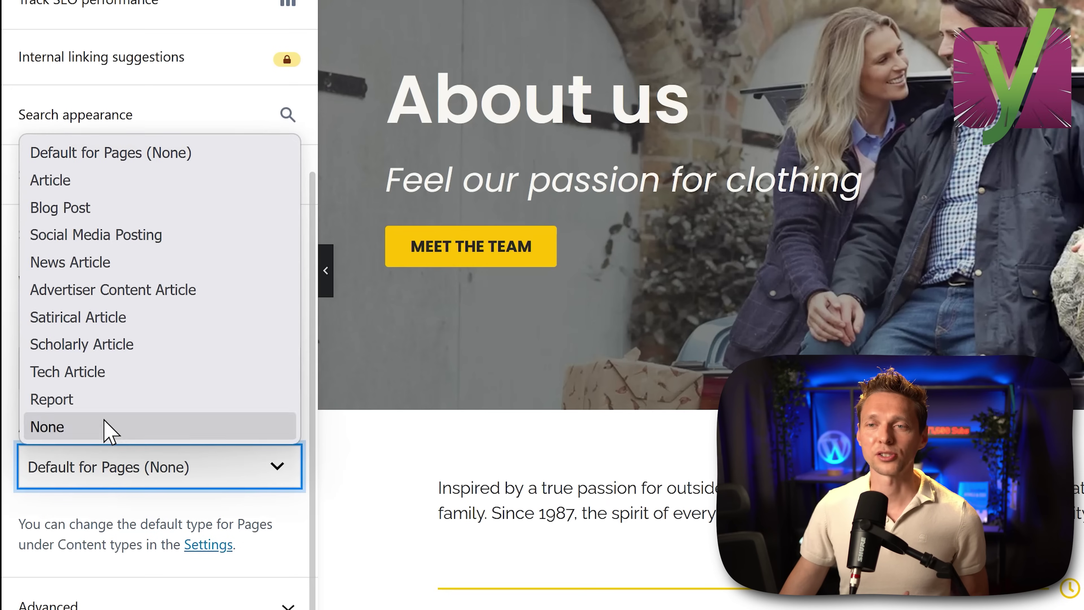
pyautogui.click(114, 530)
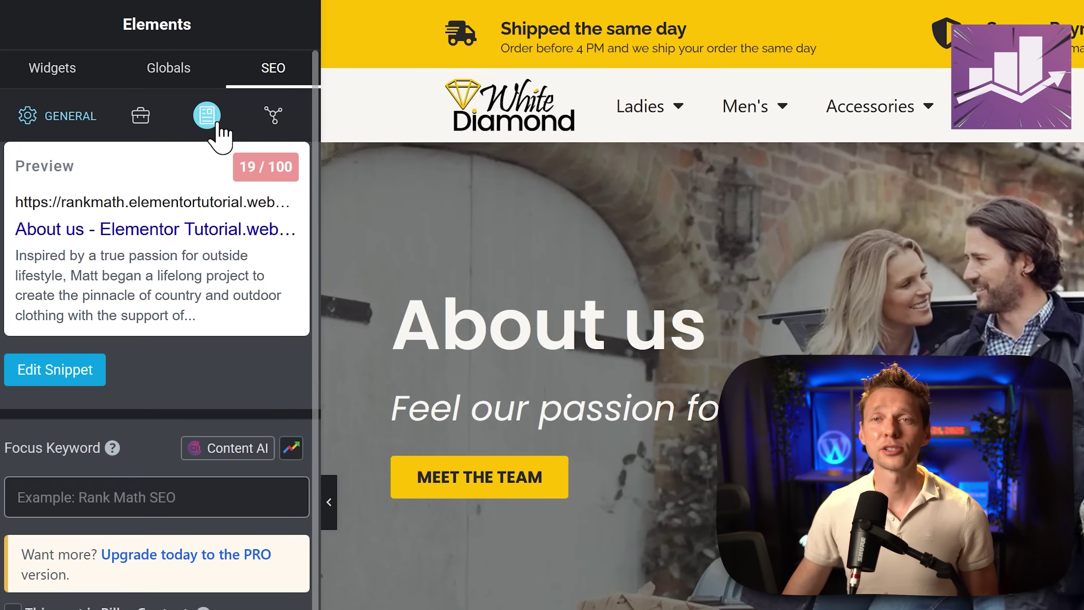
# Examine the schema templates and the Custom Schema option in Rank Math's Schema Generator for the About us page
pyautogui.click(123, 99)
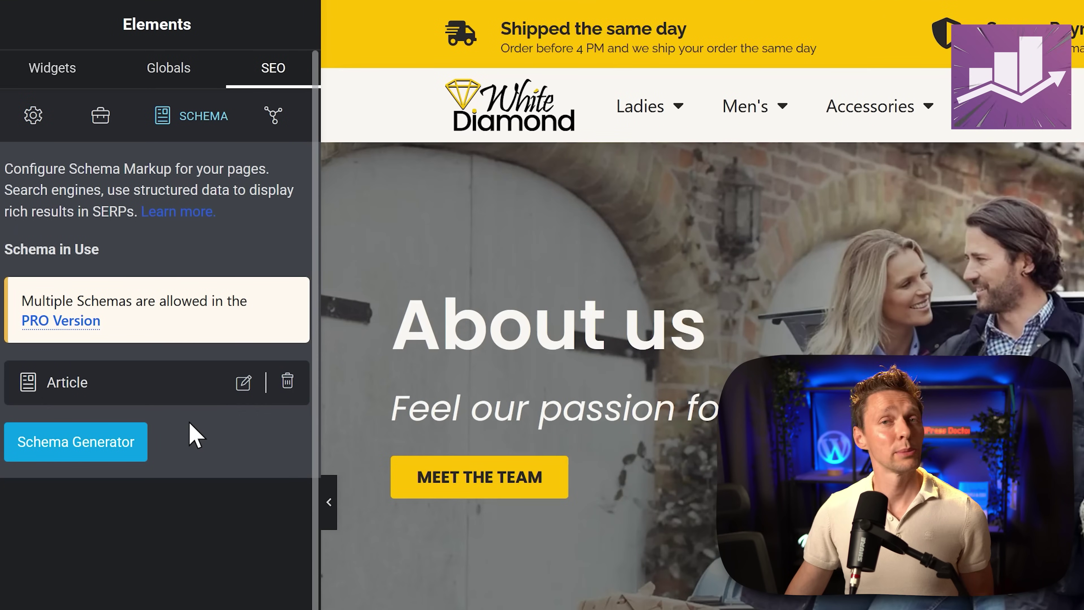
pyautogui.click(47, 448)
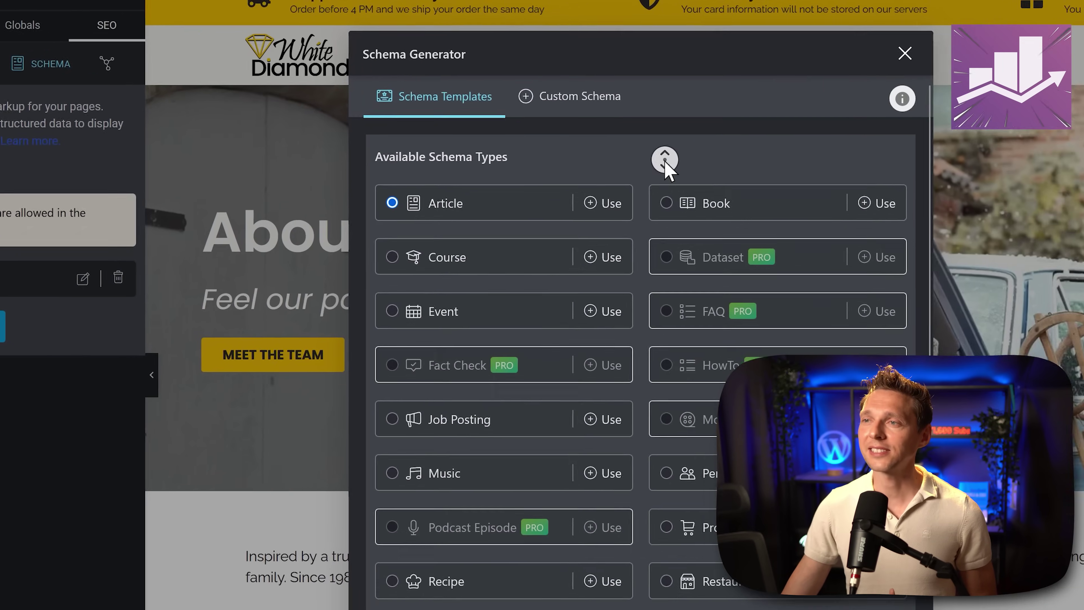
pyautogui.scroll(-3, 830, 204)
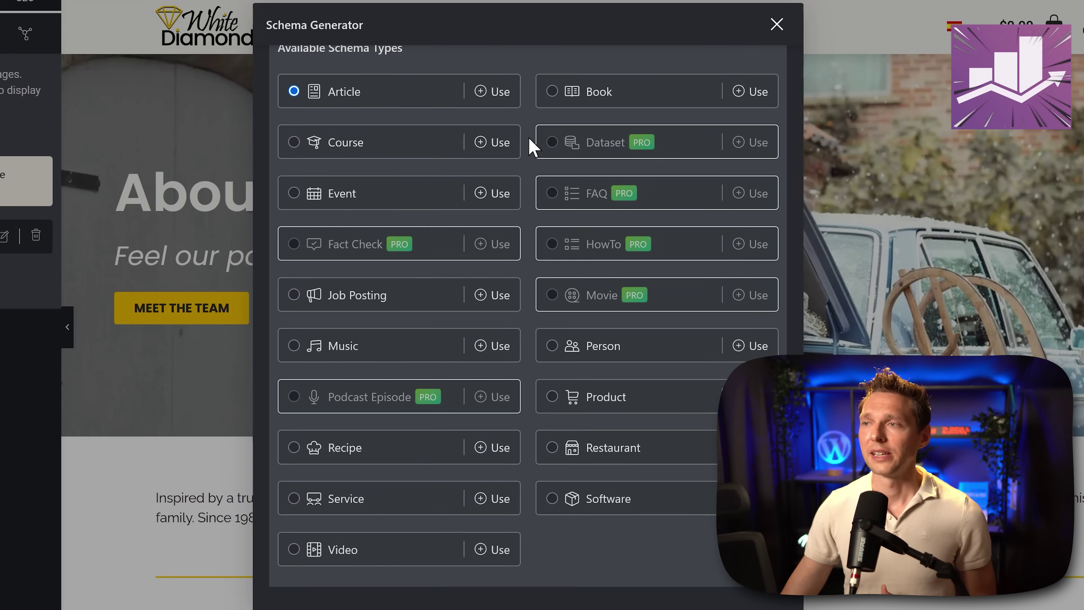
pyautogui.scroll(2, 532, 146)
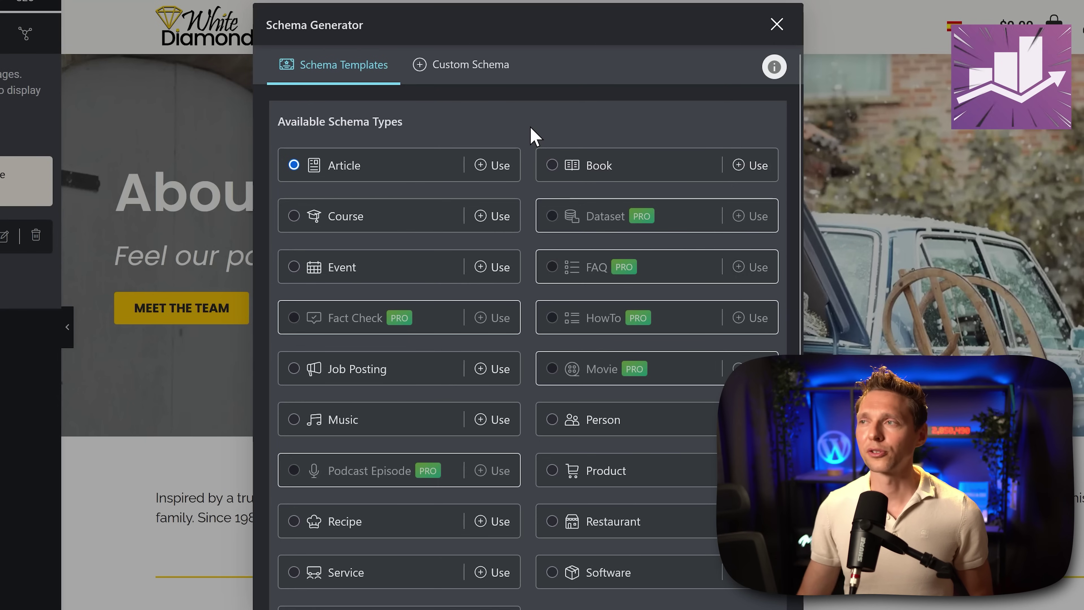
pyautogui.click(472, 77)
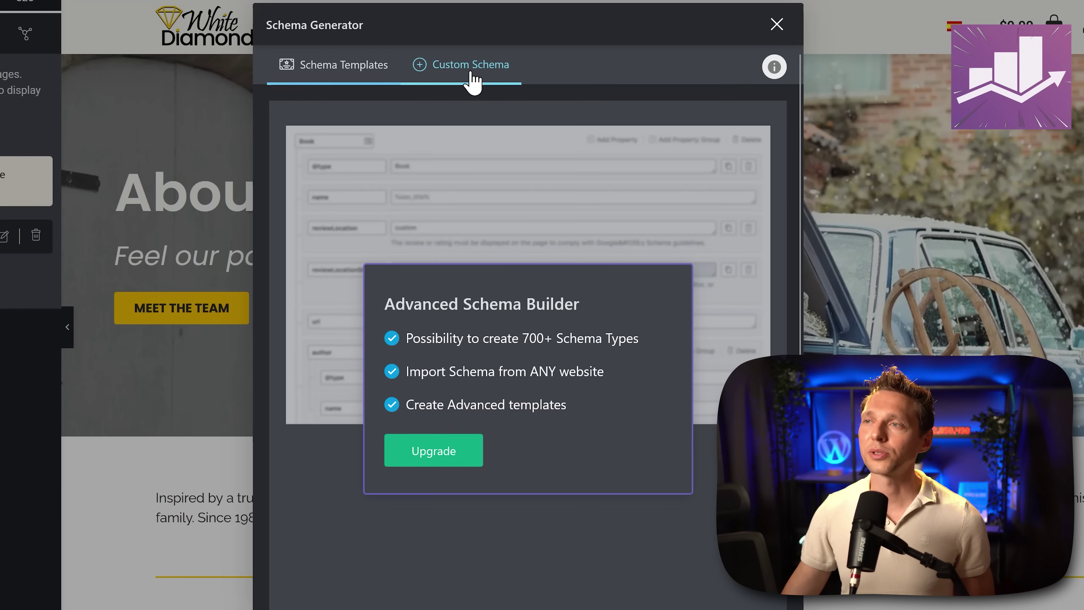
pyautogui.click(344, 79)
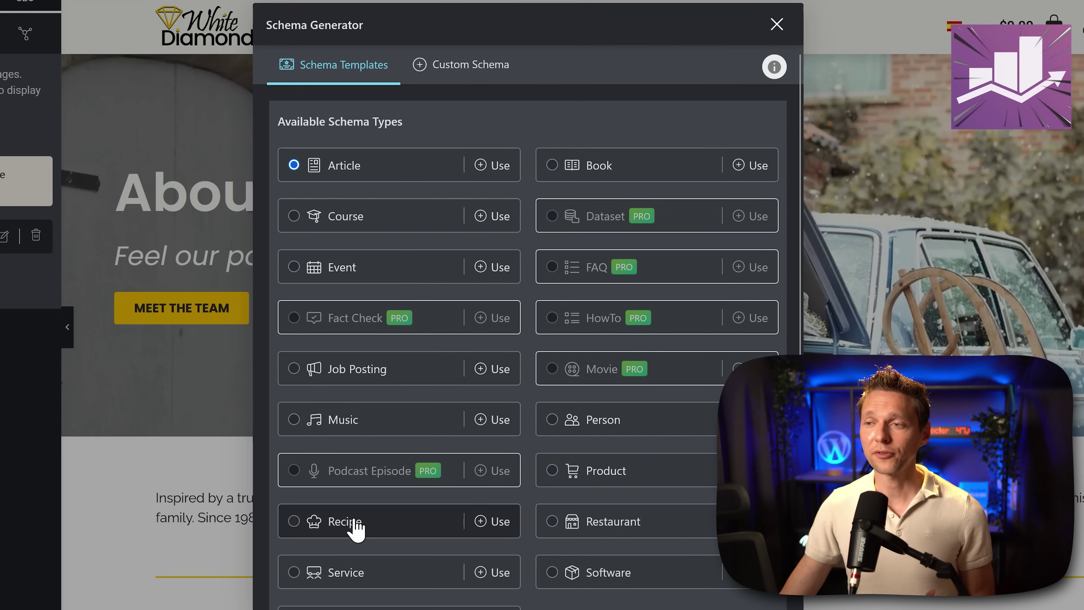
# Use the Recipe schema template and examine its fields in the Schema Builder down to the Video section
pyautogui.click(492, 521)
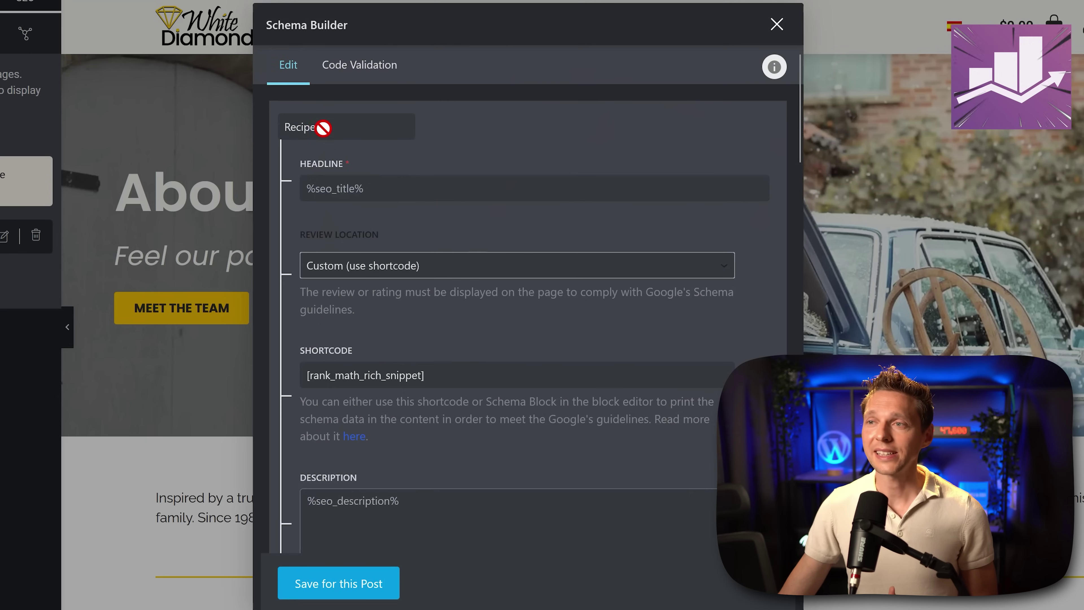
pyautogui.scroll(-3, 512, 212)
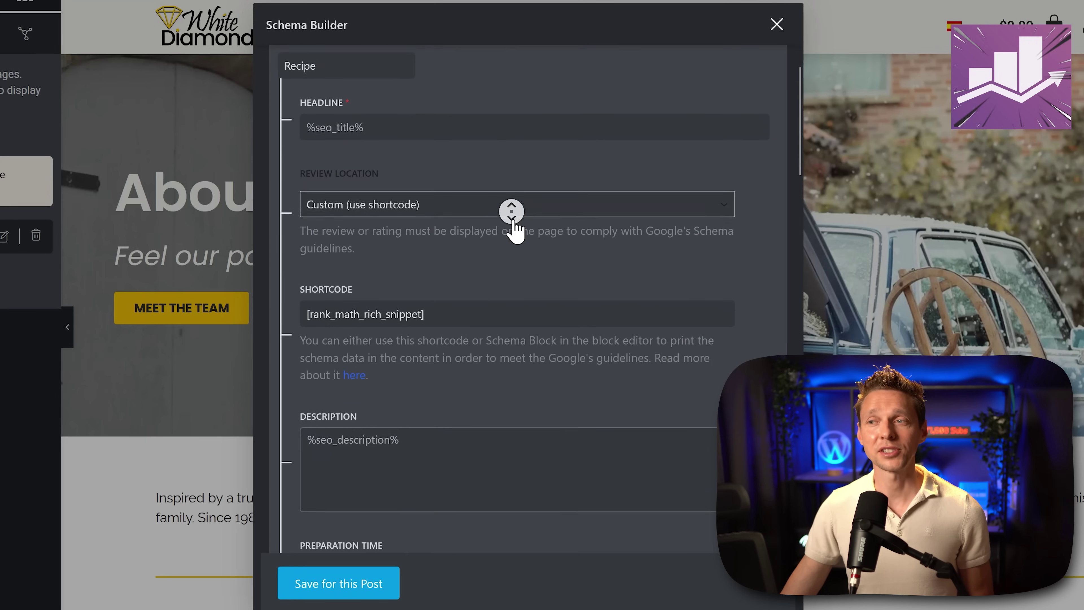
pyautogui.scroll(-3, 511, 211)
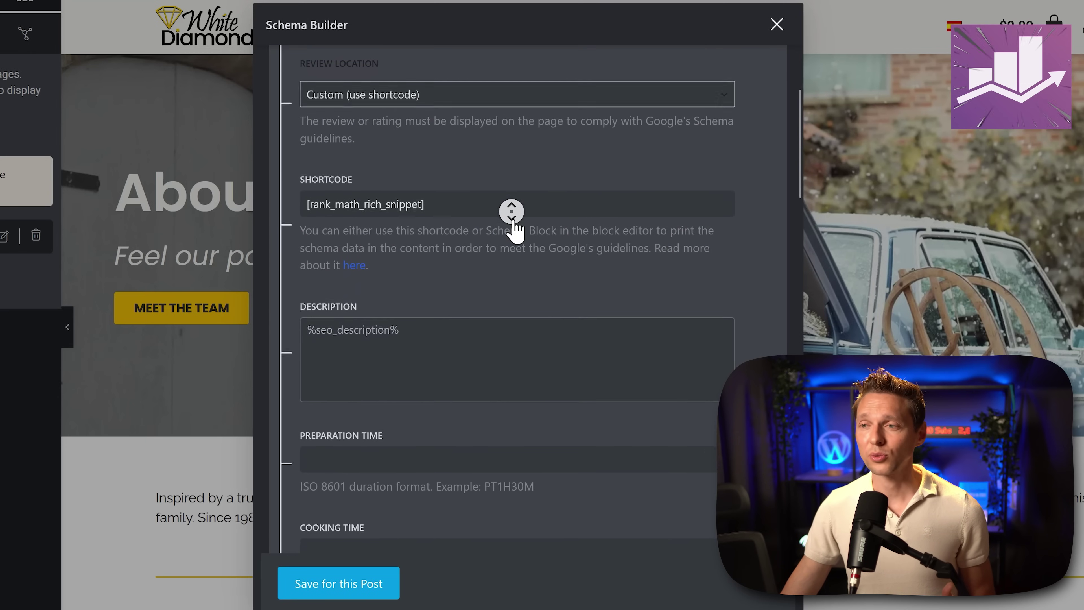
pyautogui.scroll(-8, 512, 212)
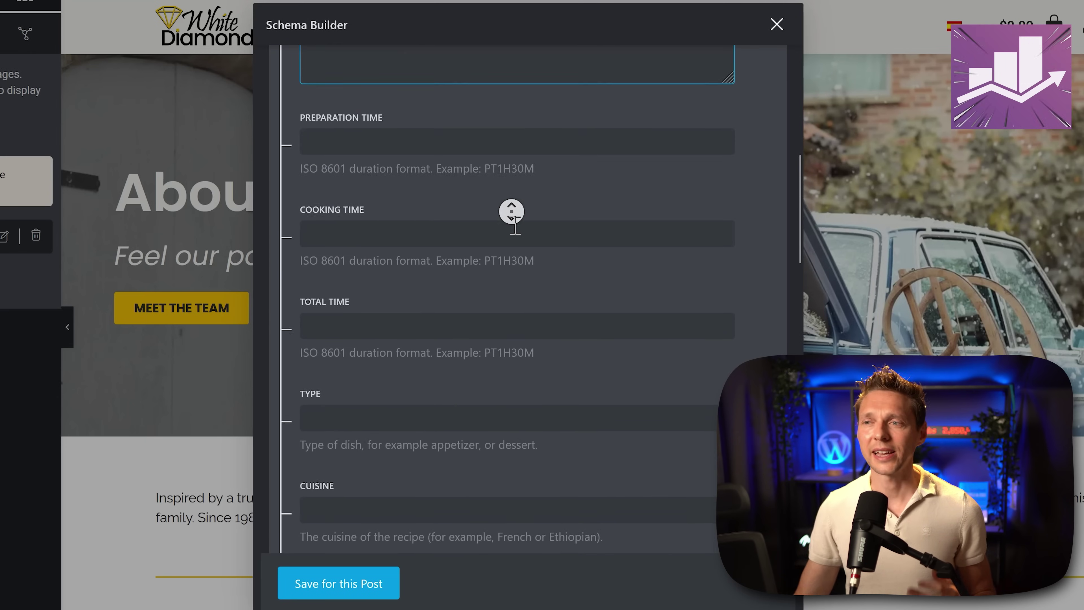
pyautogui.scroll(-8, 512, 212)
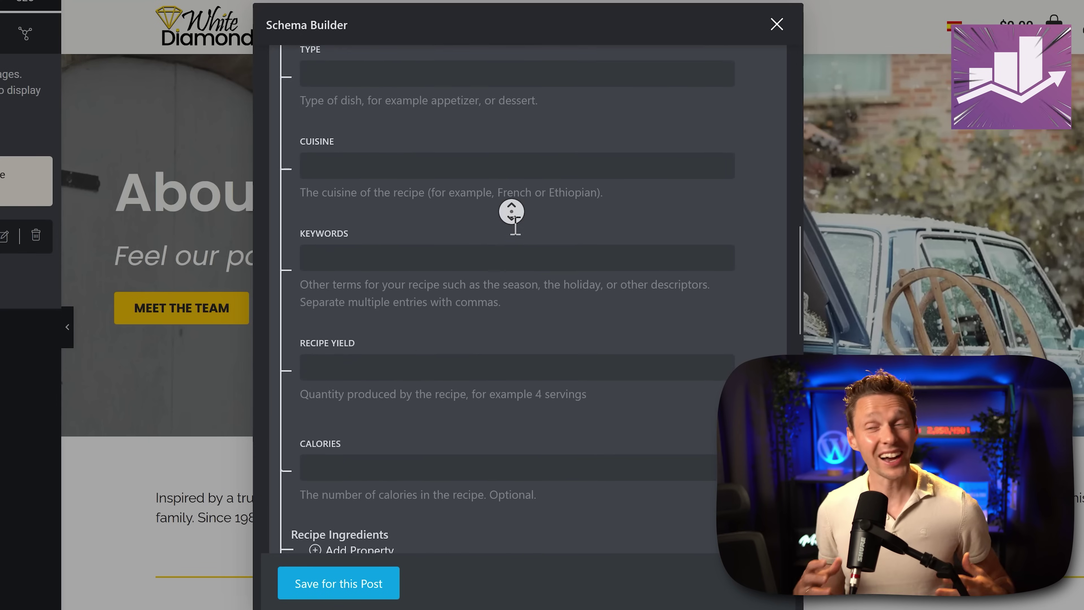
pyautogui.scroll(-8, 512, 212)
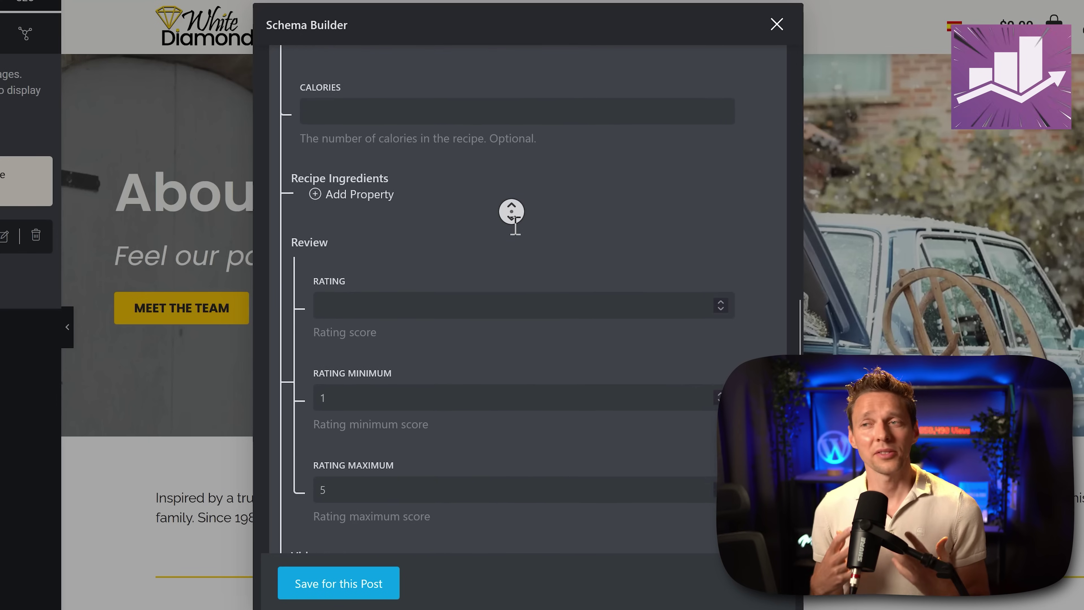
pyautogui.scroll(-8, 512, 212)
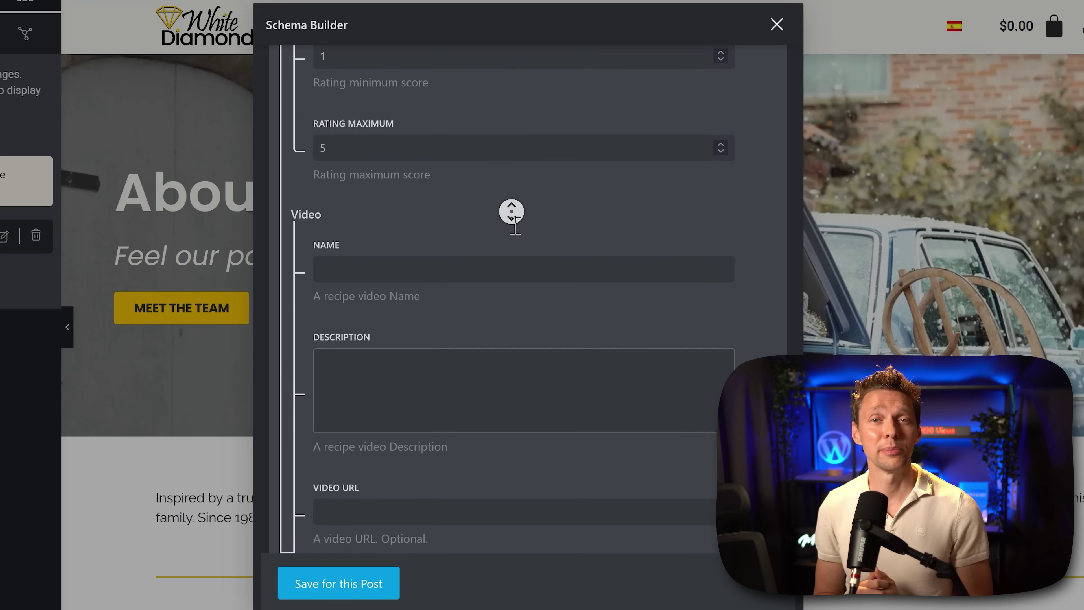
pyautogui.scroll(-2, 511, 212)
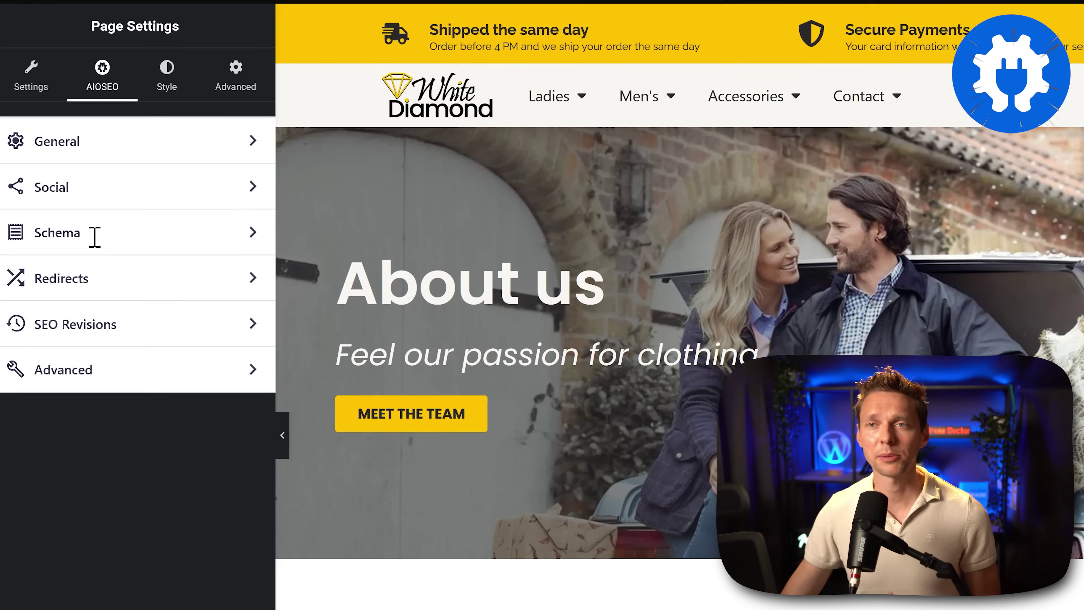
# Open the schema generator from the About us page's All in One SEO schema settings
pyautogui.click(65, 185)
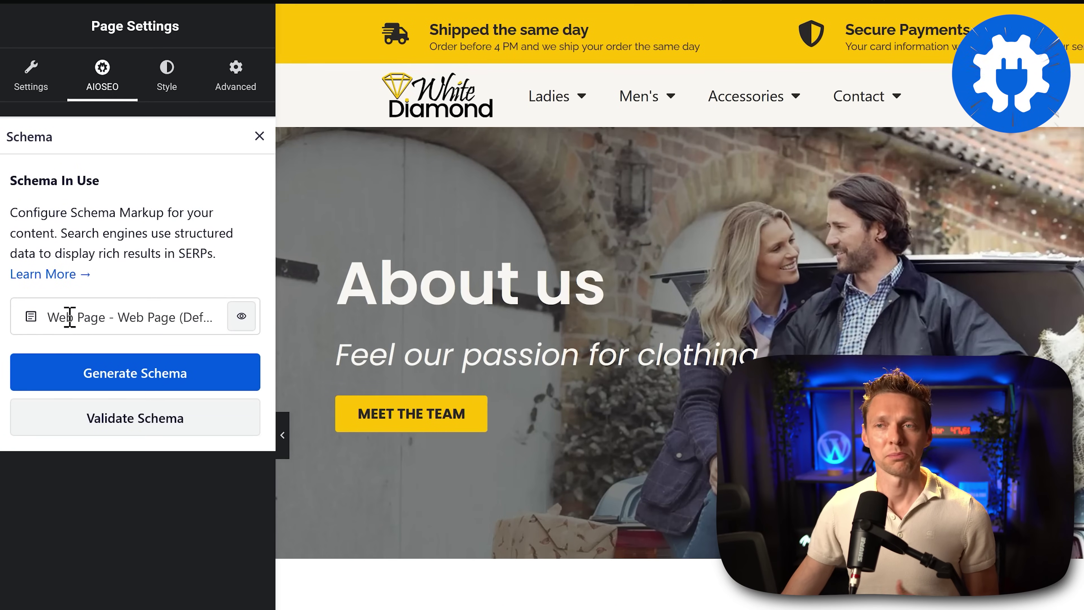
pyautogui.click(131, 376)
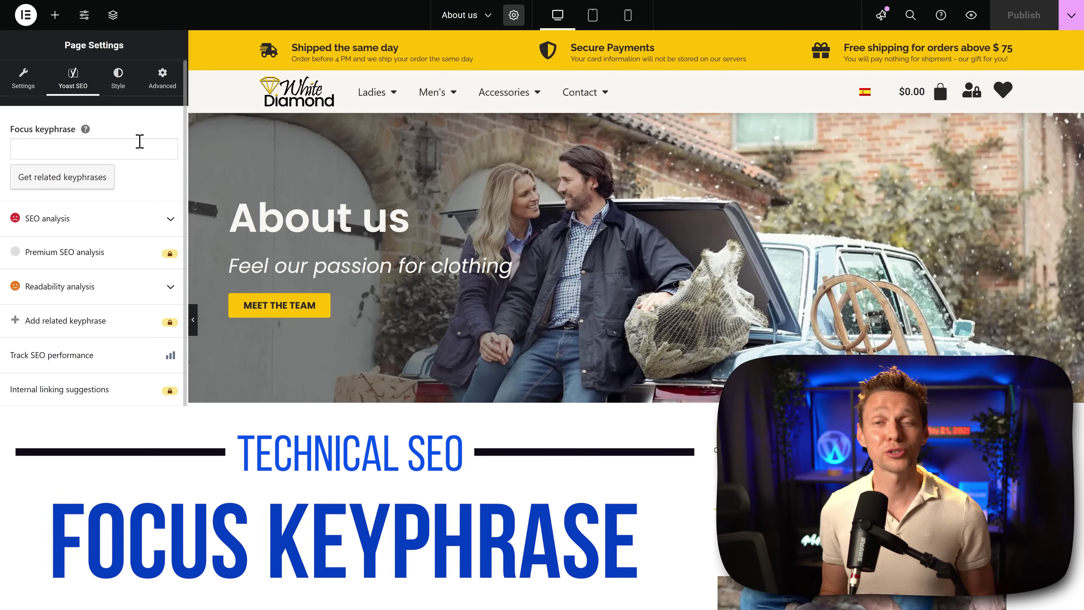
# Enter "about us" as the About us page's focus keyphrase in Yoast SEO
pyautogui.click(129, 141)
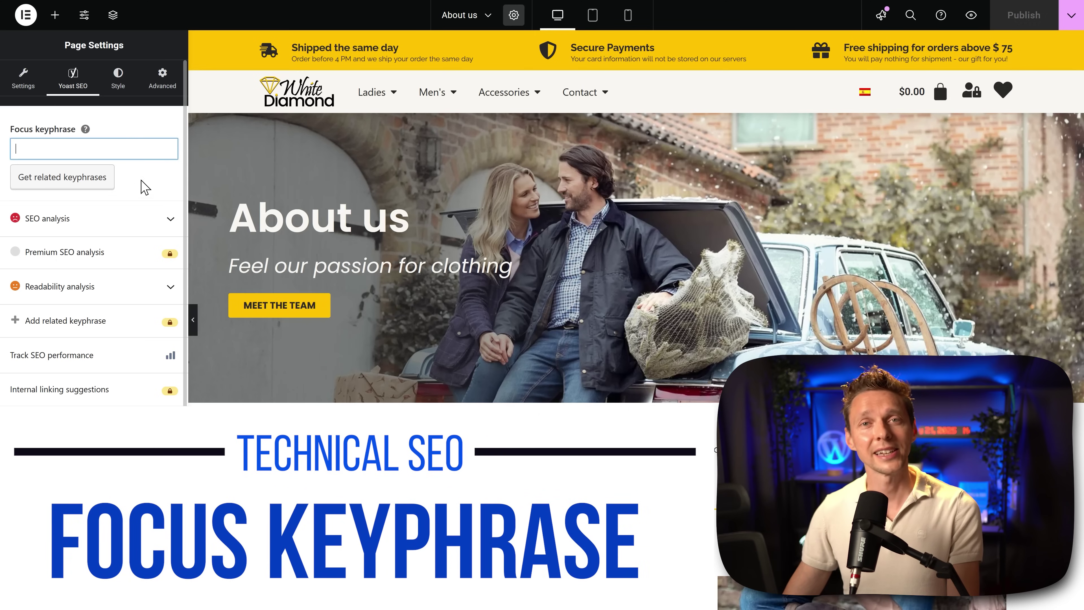
pyautogui.write('about us')
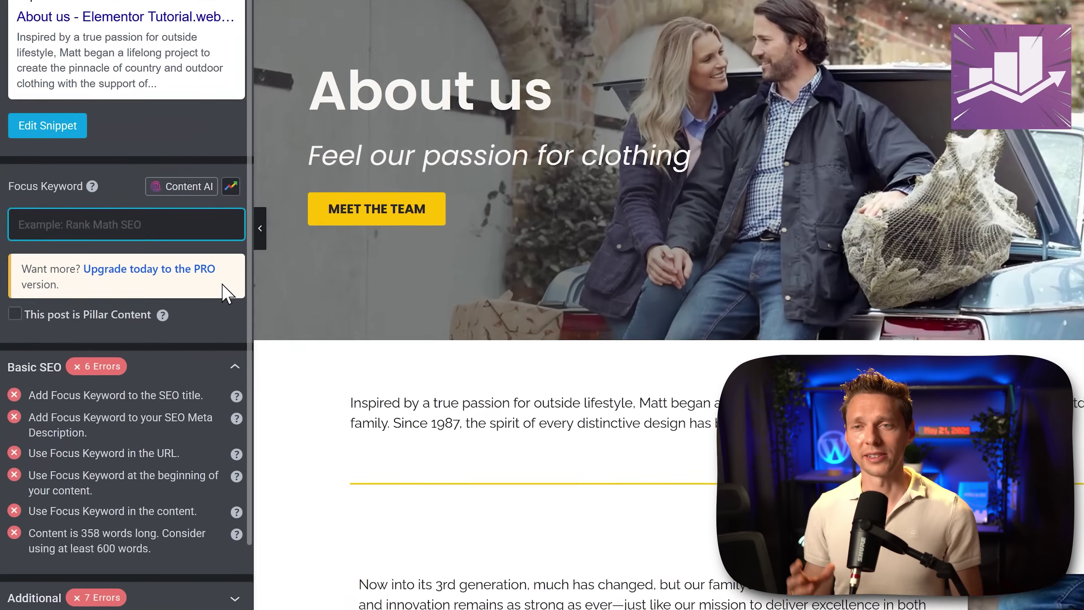
# Add "about us page" and "about us" as focus keywords for the page in Rank Math
pyautogui.write('ab')
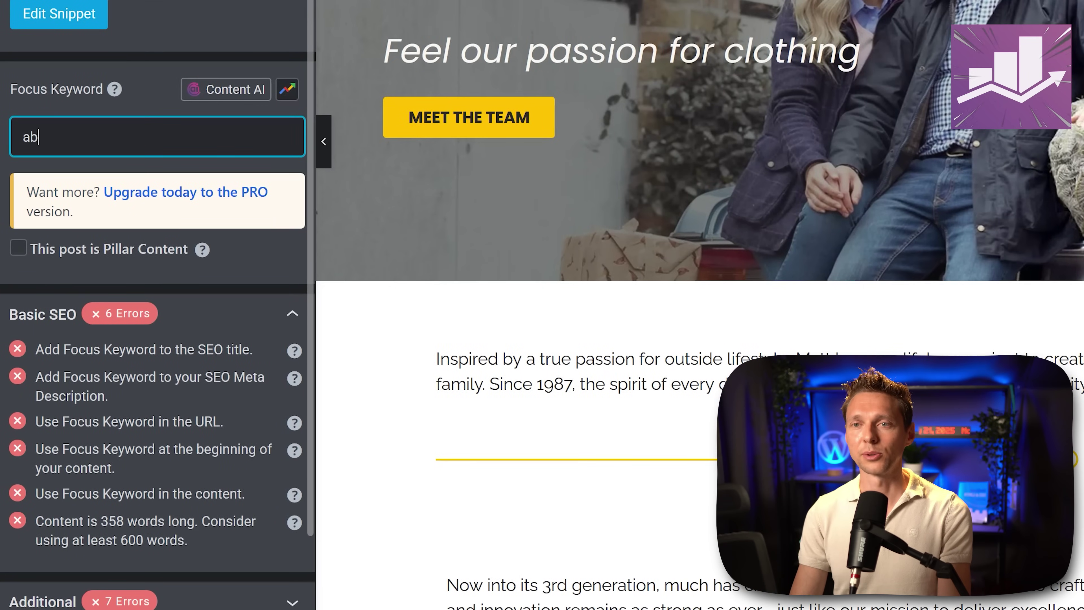
pyautogui.write('out us')
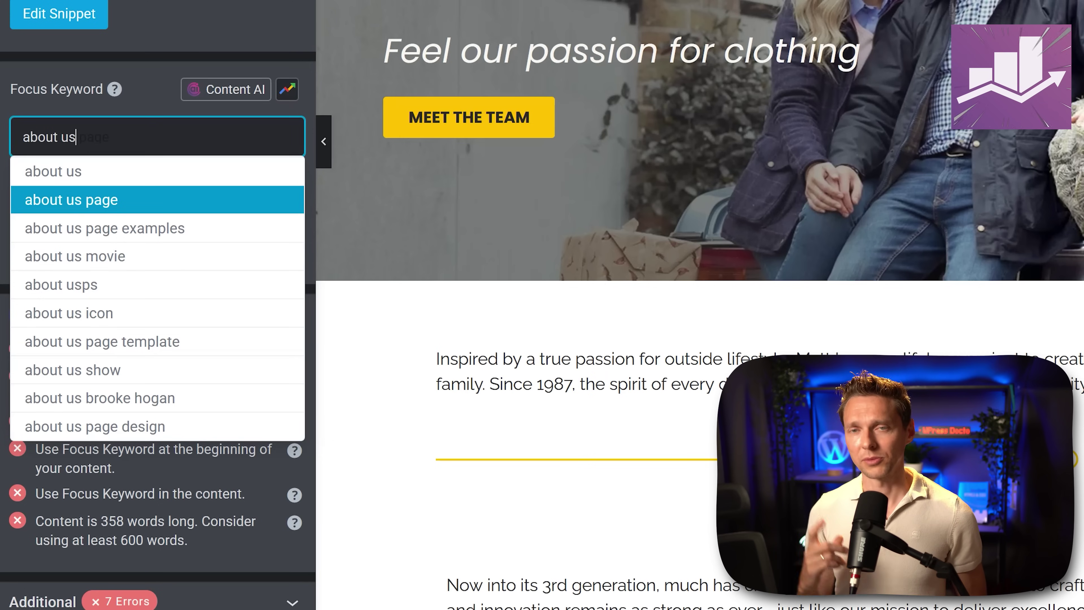
pyautogui.press('Return')
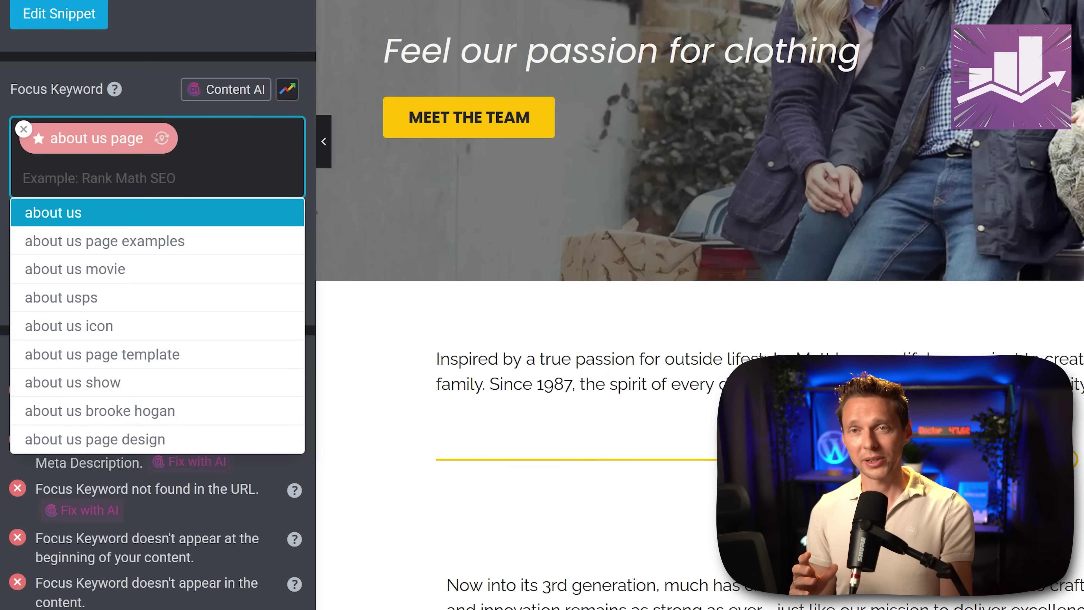
pyautogui.write('about us')
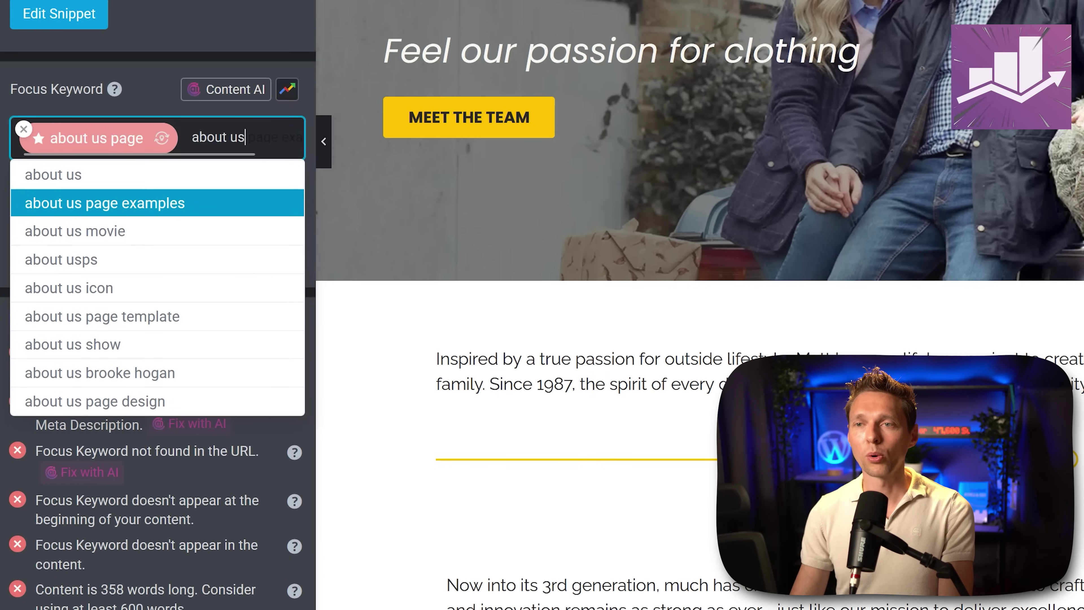
pyautogui.press('Return')
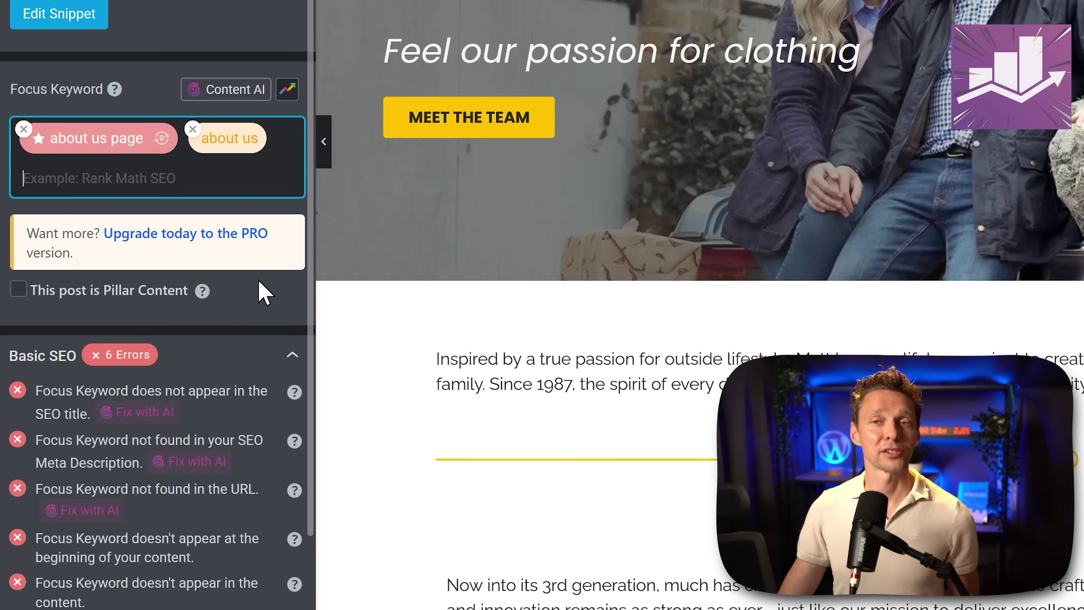
# Switch between the "about us" and "about us page" keywords to compare their Rank Math SEO analyses
pyautogui.click(226, 146)
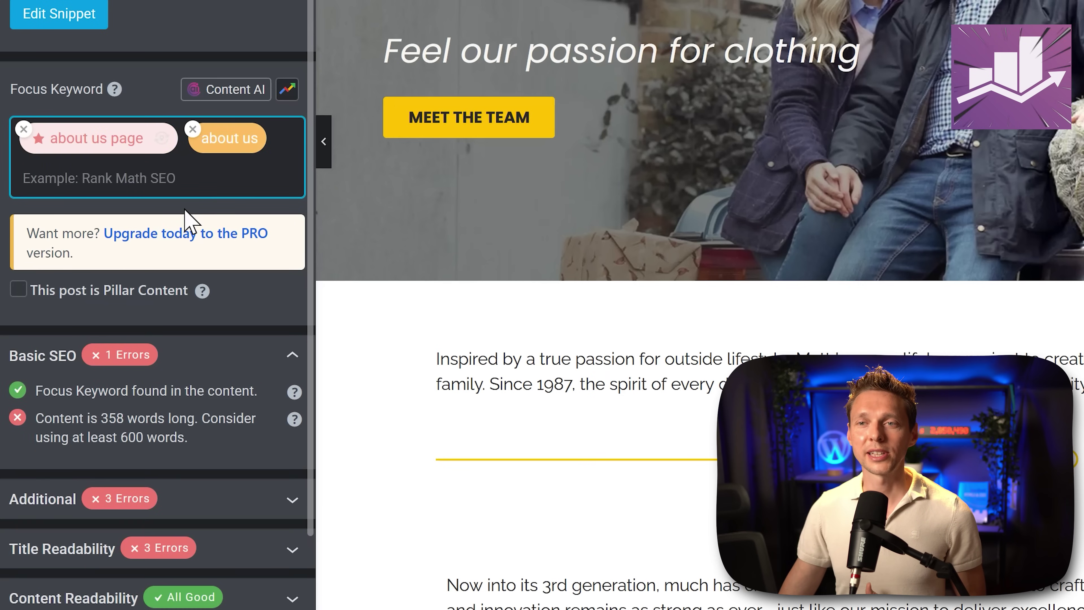
pyautogui.click(98, 147)
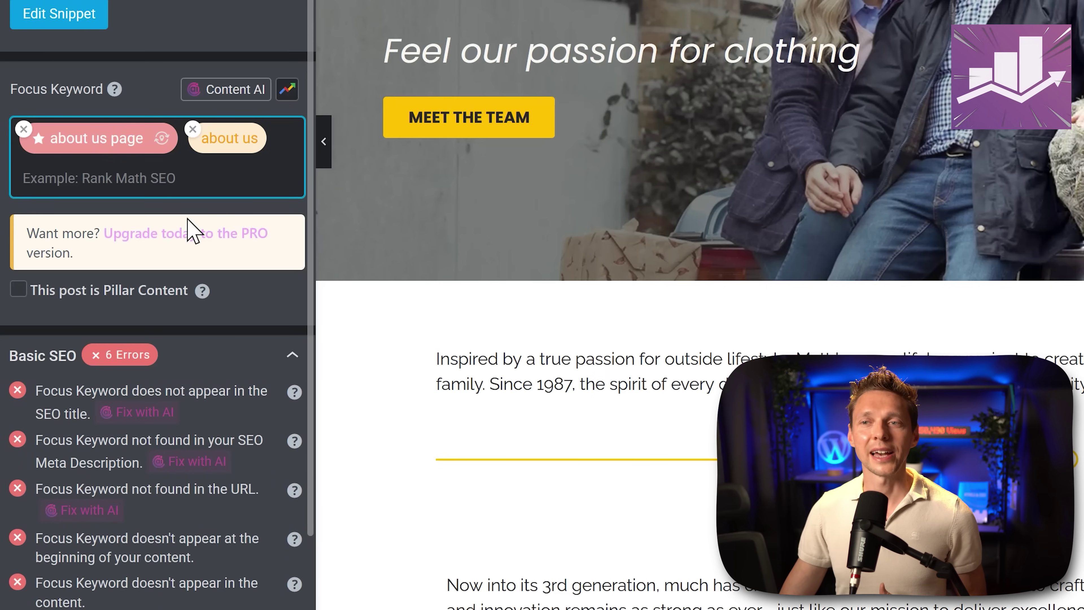
pyautogui.click(234, 137)
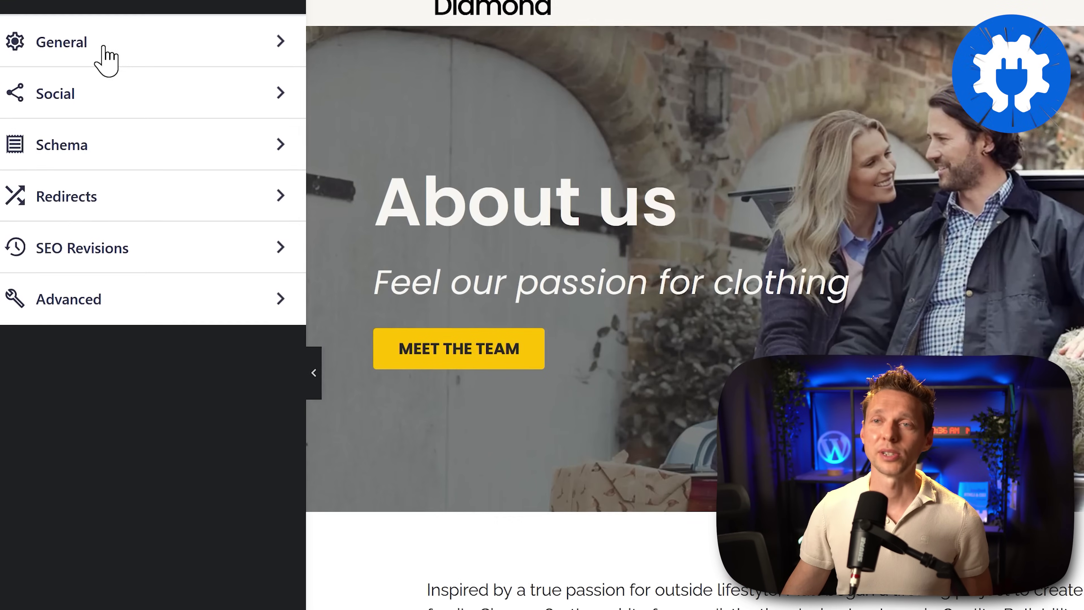
# Add "about us" as the About us page's focus keyphrase in All in One SEO's general settings
pyautogui.click(62, 124)
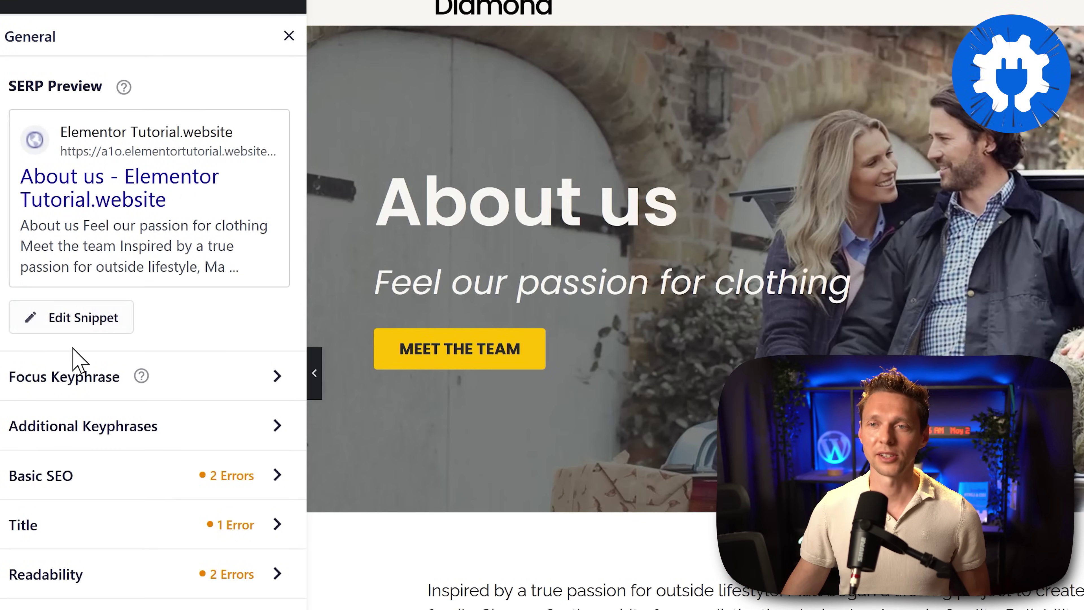
pyautogui.click(274, 375)
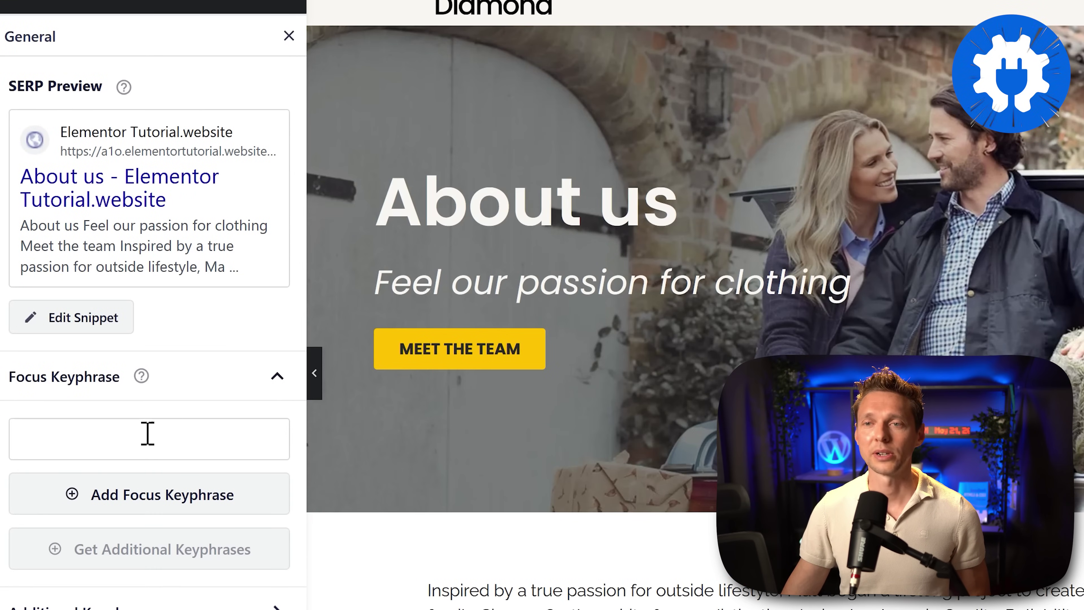
pyautogui.click(112, 440)
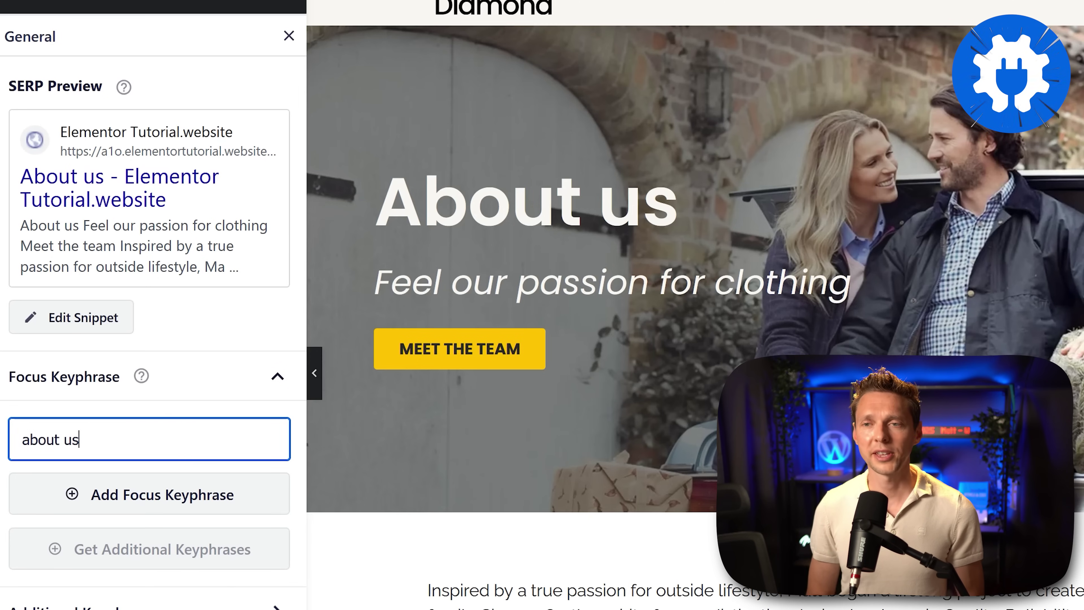
pyautogui.write('about us')
pyautogui.press('Return')
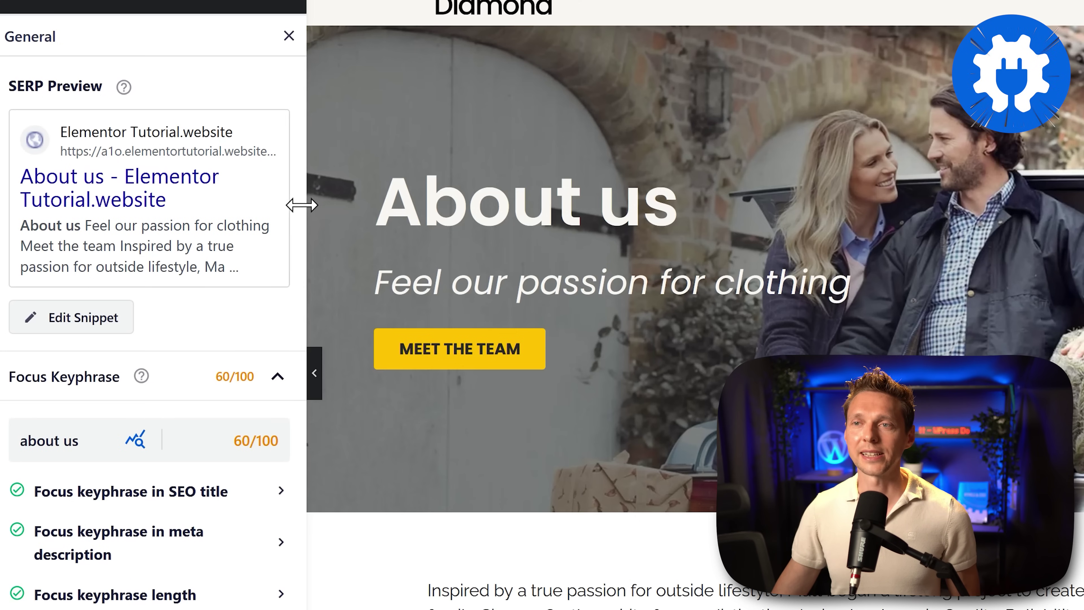
# Review the focus keyphrase checks for "about us" and request additional keyphrases in All in One SEO
pyautogui.scroll(-6, 301, 209)
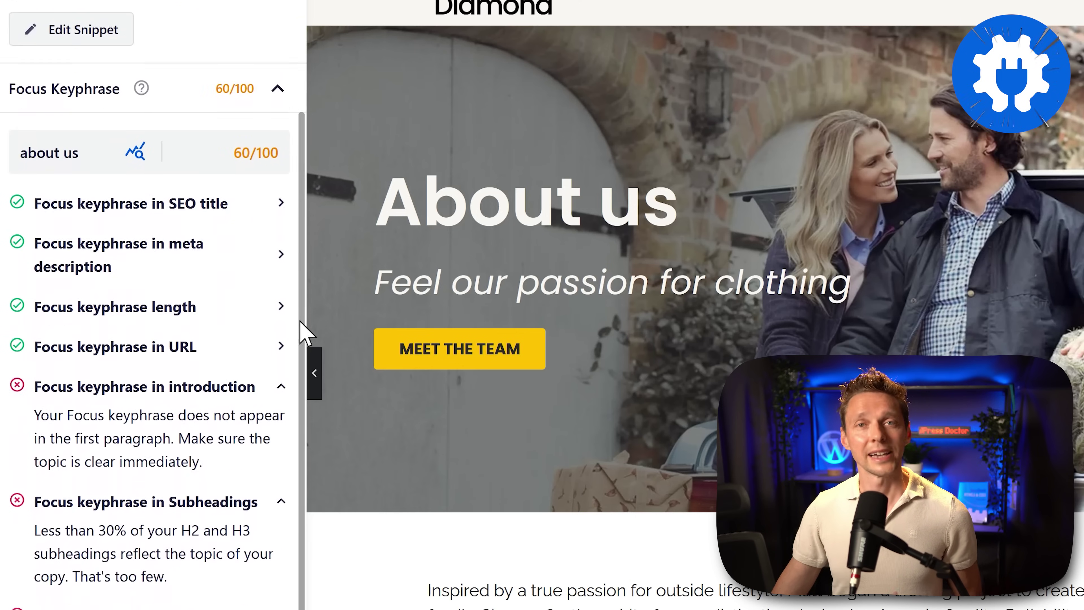
pyautogui.scroll(-7, 302, 333)
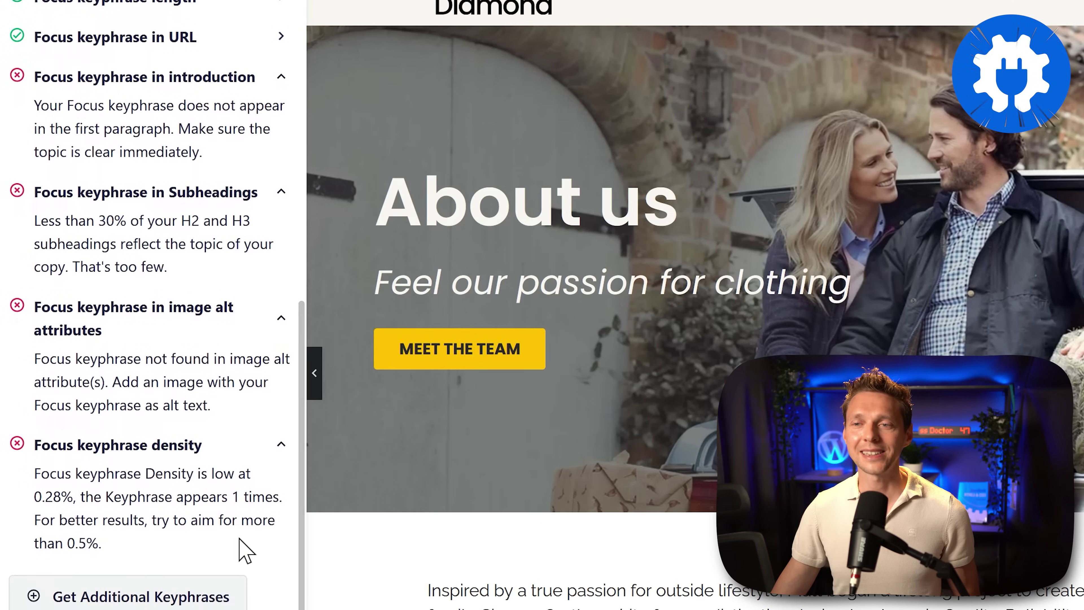
pyautogui.click(171, 598)
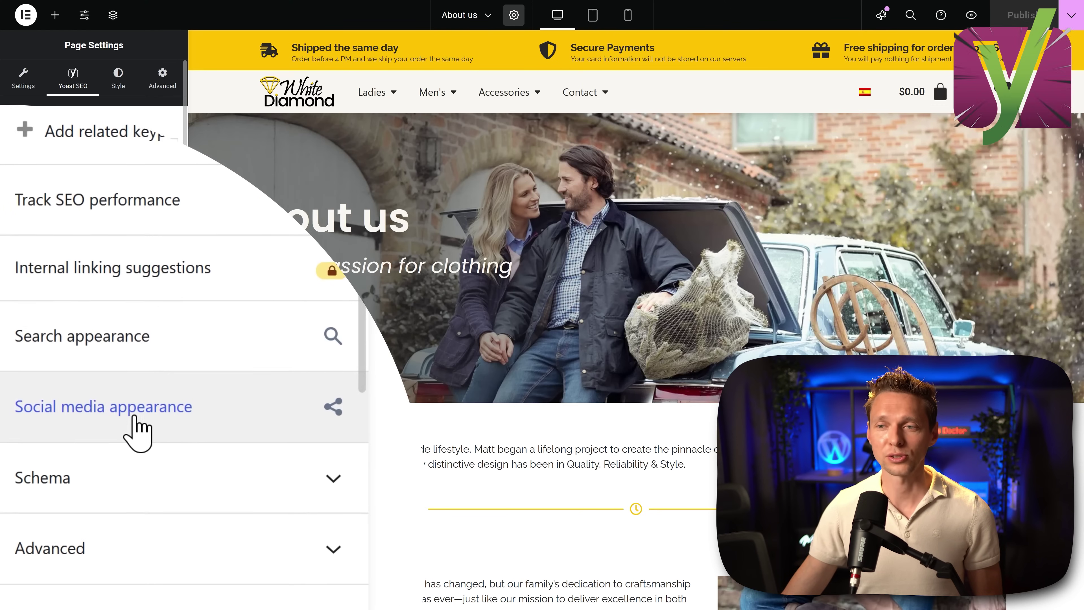
# Examine Yoast SEO's social media appearance settings for the About us page, including the X appearance options
pyautogui.click(128, 416)
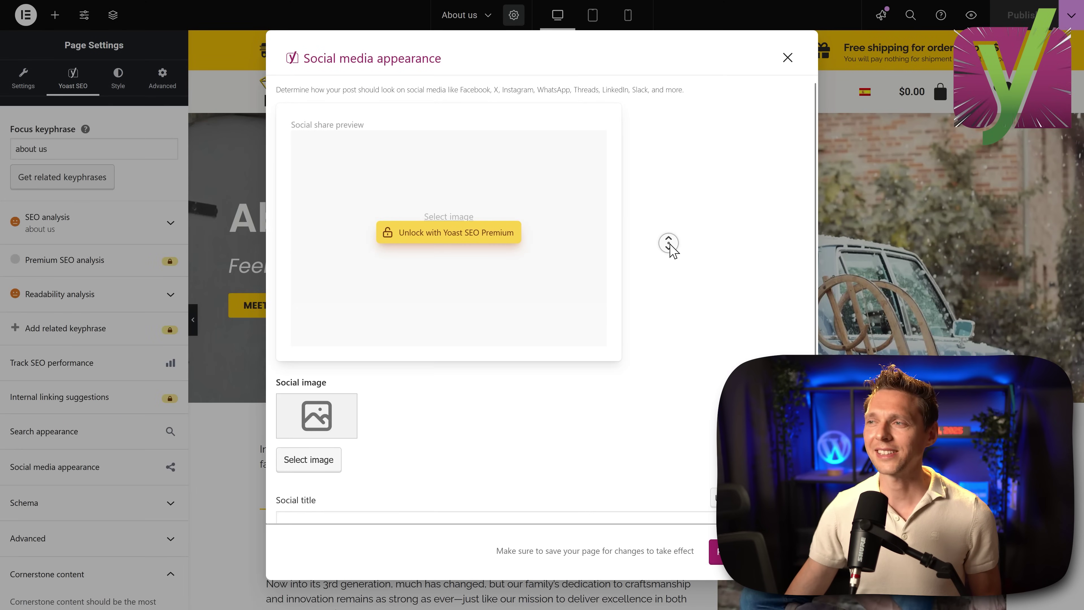
pyautogui.scroll(-2, 668, 243)
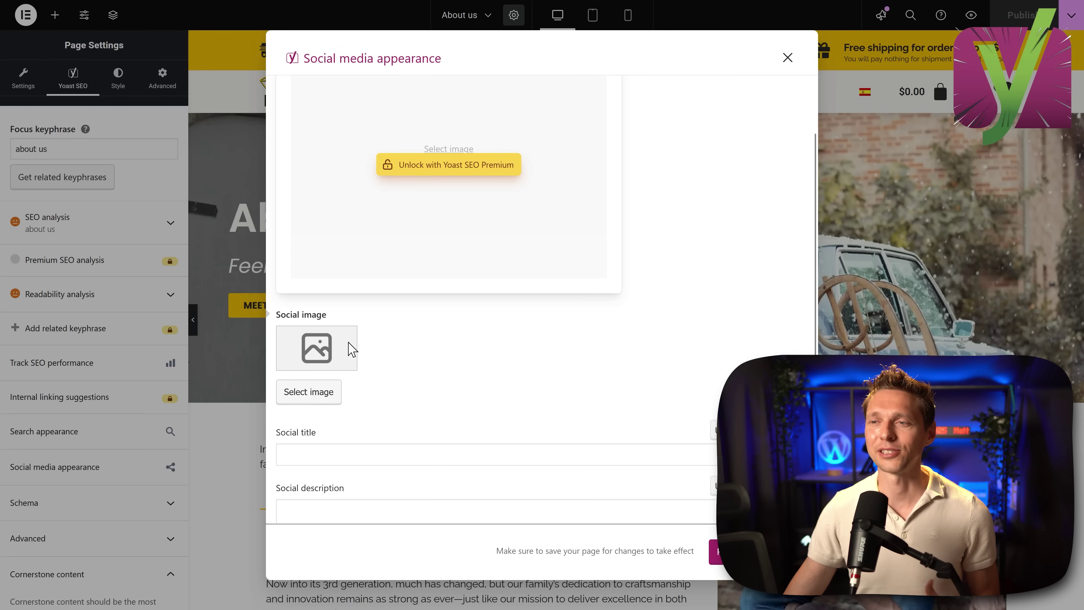
pyautogui.scroll(-1, 447, 419)
pyautogui.scroll(3, 451, 414)
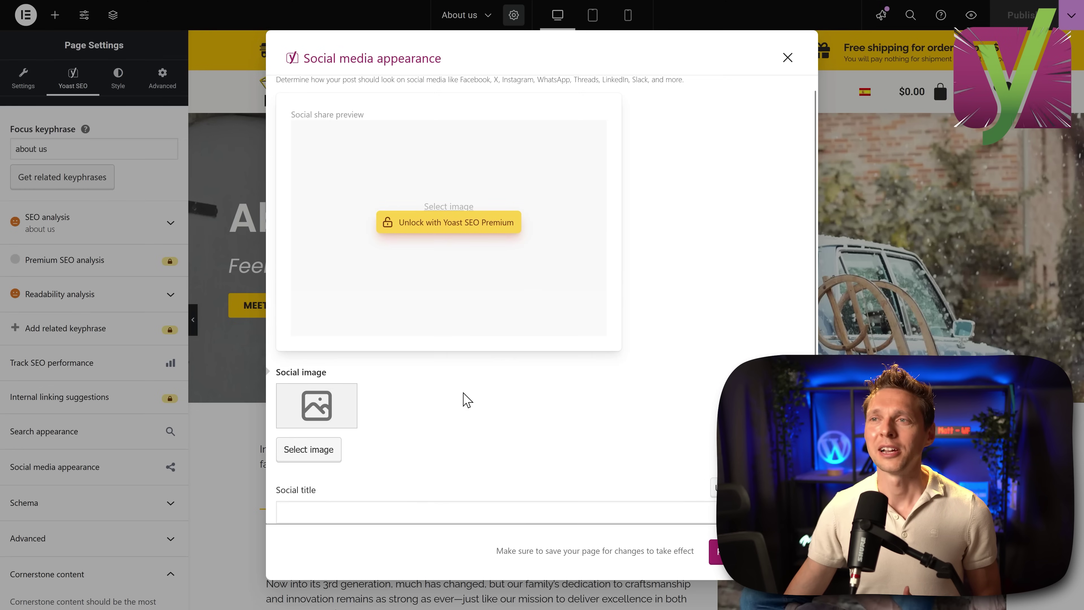
pyautogui.middleClick(688, 288)
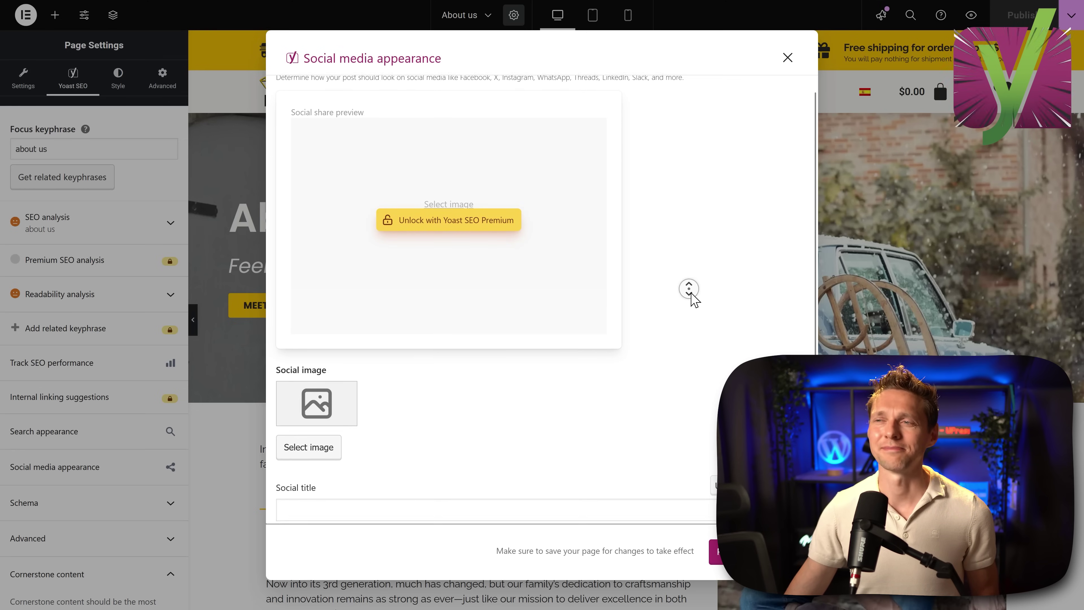
pyautogui.scroll(-4, 688, 299)
pyautogui.middleClick(739, 227)
pyautogui.scroll(-7, 731, 247)
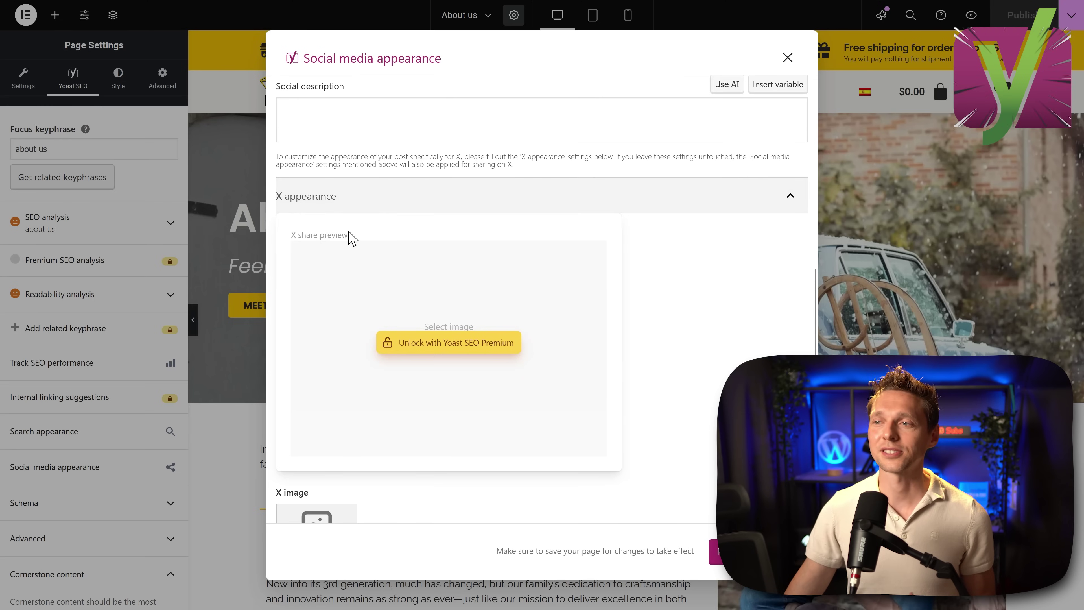
pyautogui.scroll(-5, 724, 328)
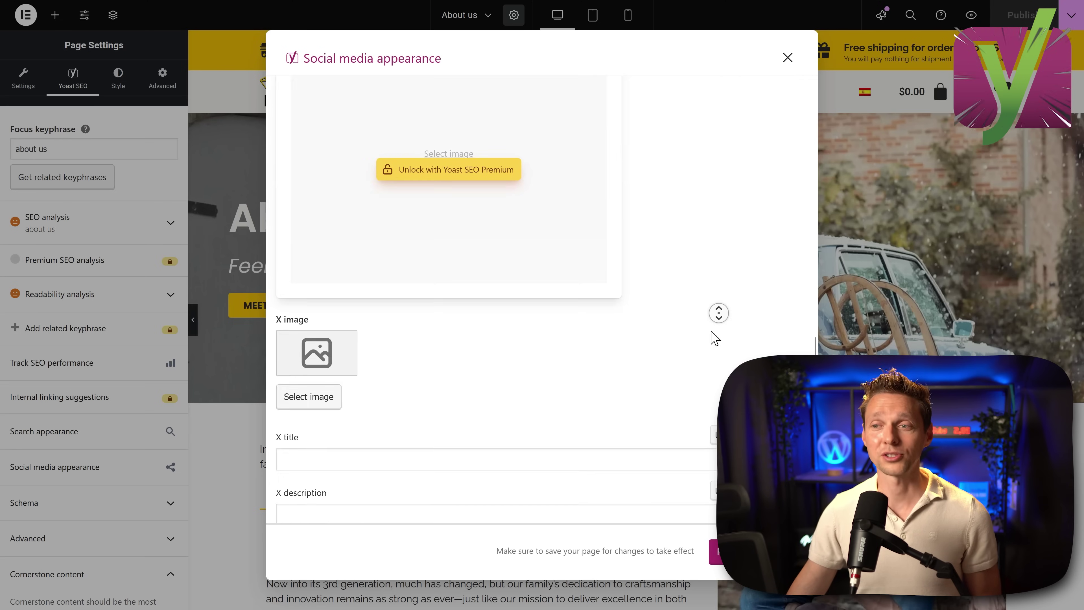
pyautogui.scroll(3, 514, 239)
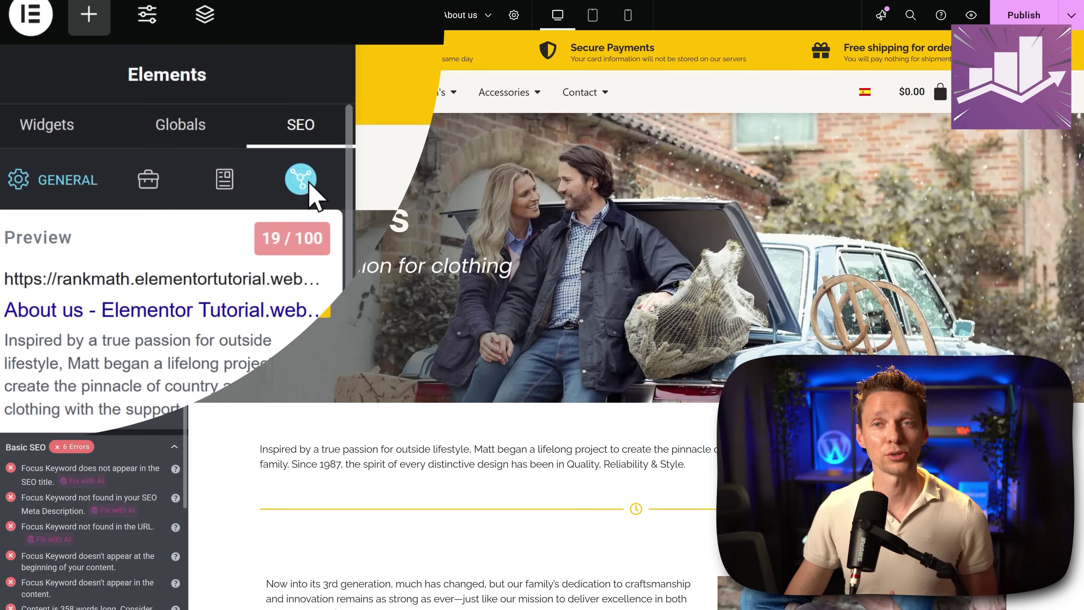
# Open the social part of Rank Math's snippet editor for the About us page and review the Facebook fields
pyautogui.click(242, 147)
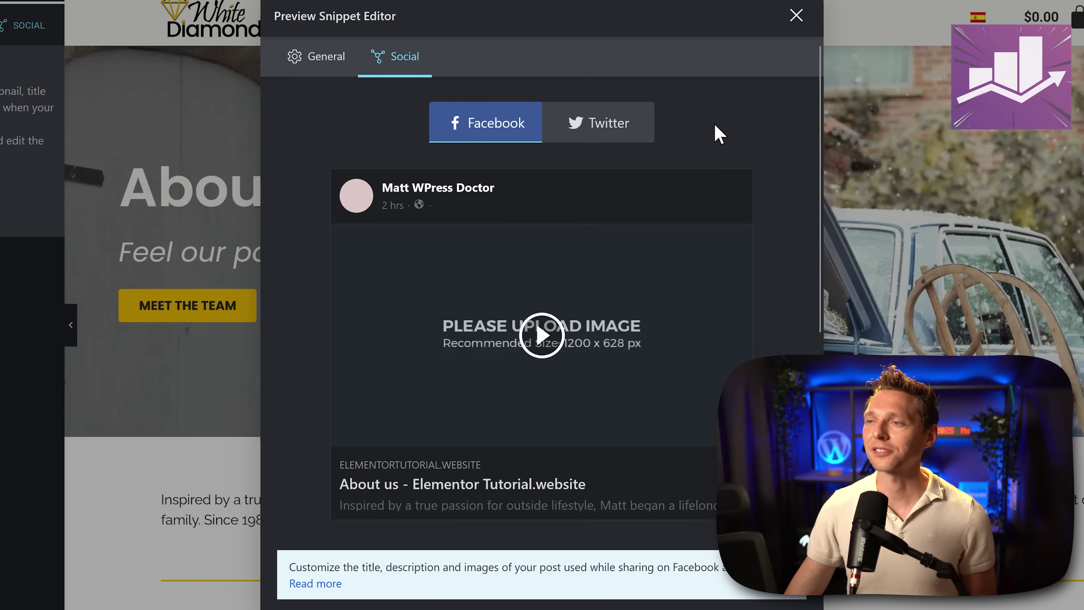
pyautogui.scroll(-6, 737, 164)
pyautogui.scroll(-3, 738, 172)
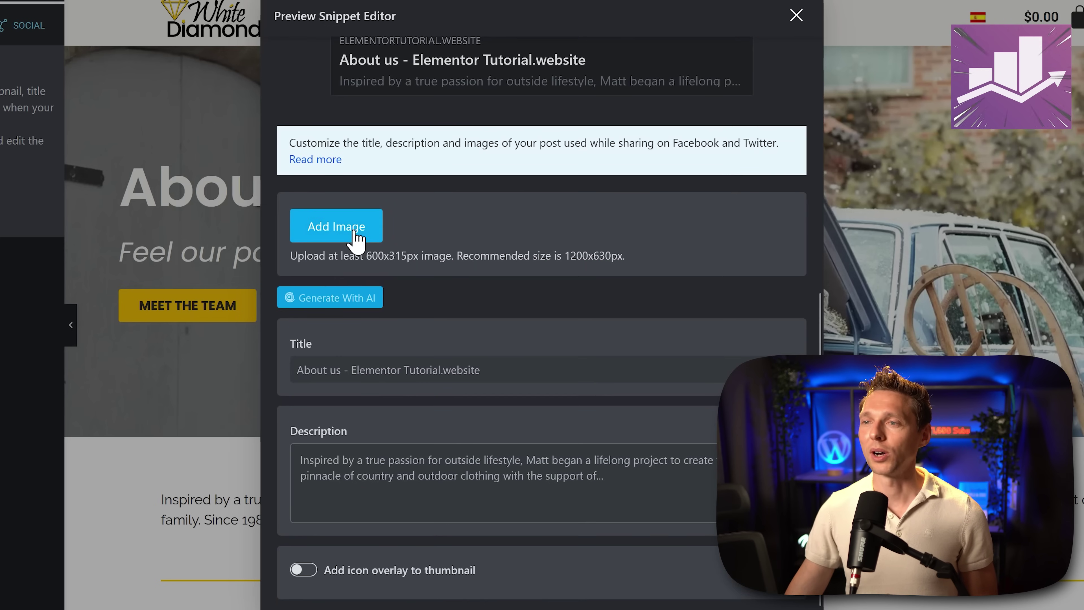
# Enable the thumbnail icon overlay for Facebook, try the GIF icon and set the overlay back to Play icon
pyautogui.click(305, 572)
pyautogui.scroll(-2, 467, 498)
pyautogui.click(419, 539)
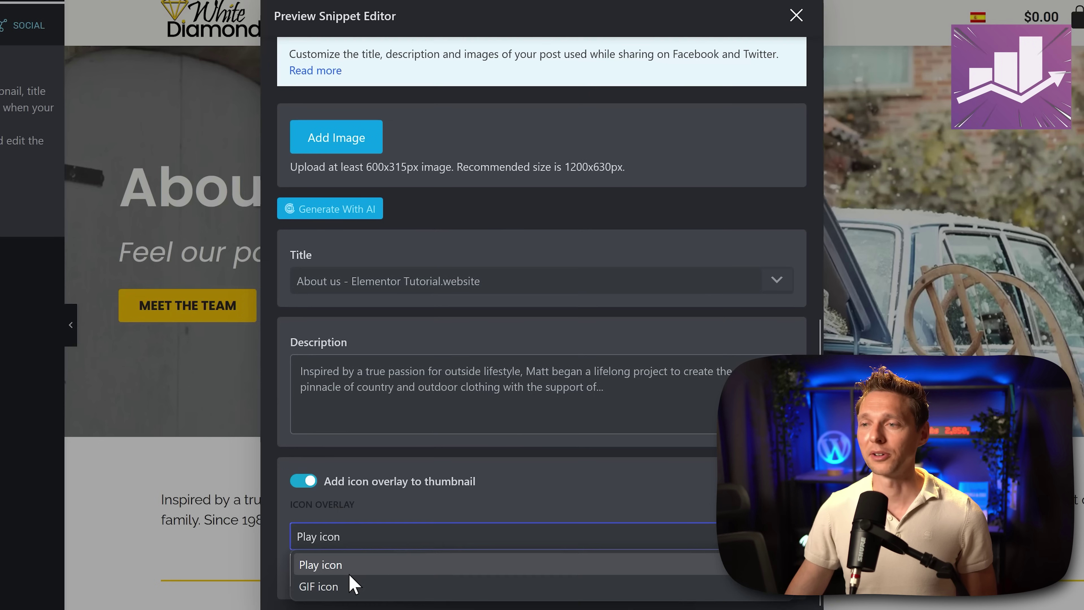
pyautogui.click(346, 587)
pyautogui.click(344, 539)
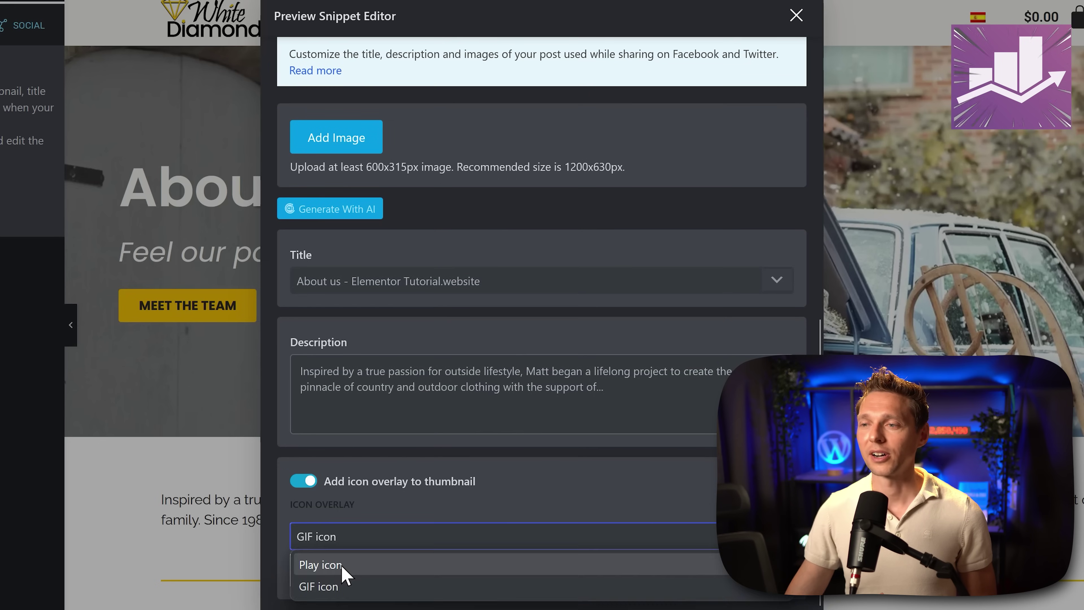
pyautogui.click(341, 565)
pyautogui.scroll(10, 660, 380)
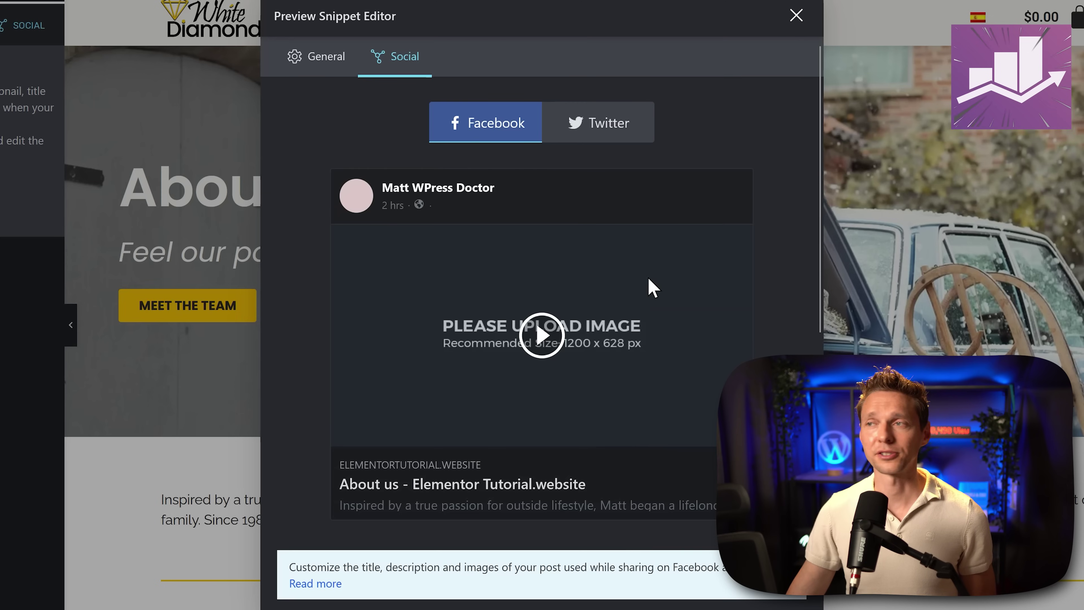
# Show Rank Math's Twitter preview and turn the use of Facebook tab data on and off again
pyautogui.click(593, 128)
pyautogui.middleClick(736, 121)
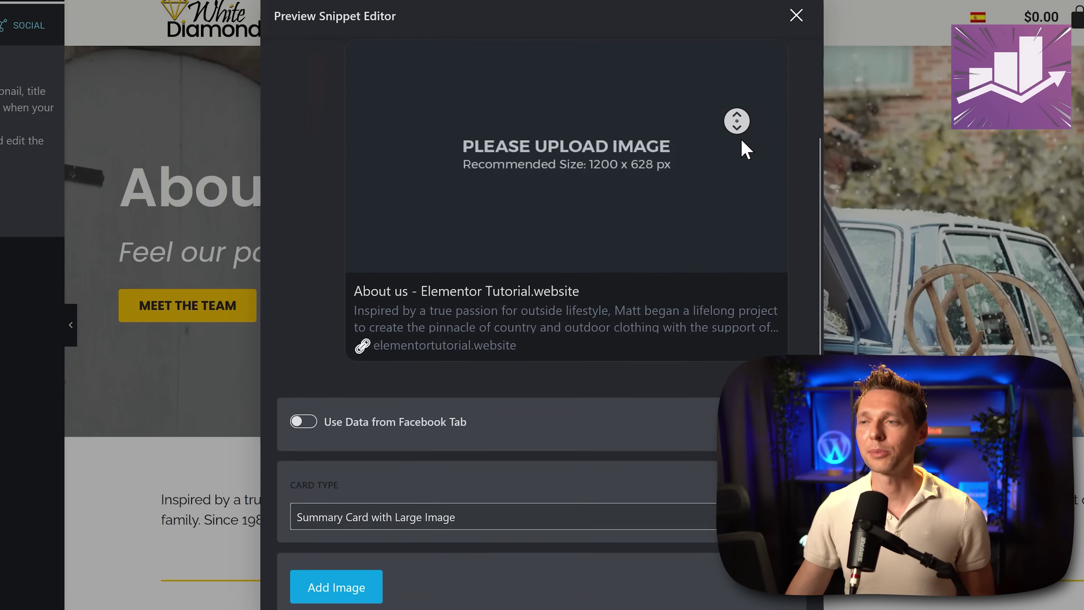
pyautogui.middleClick(744, 147)
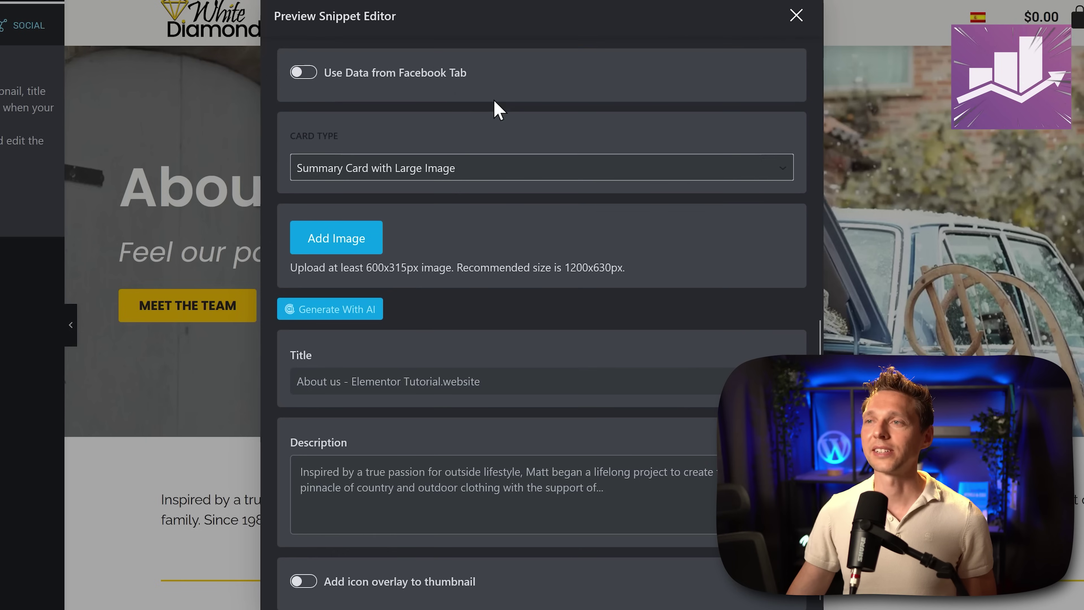
pyautogui.click(304, 73)
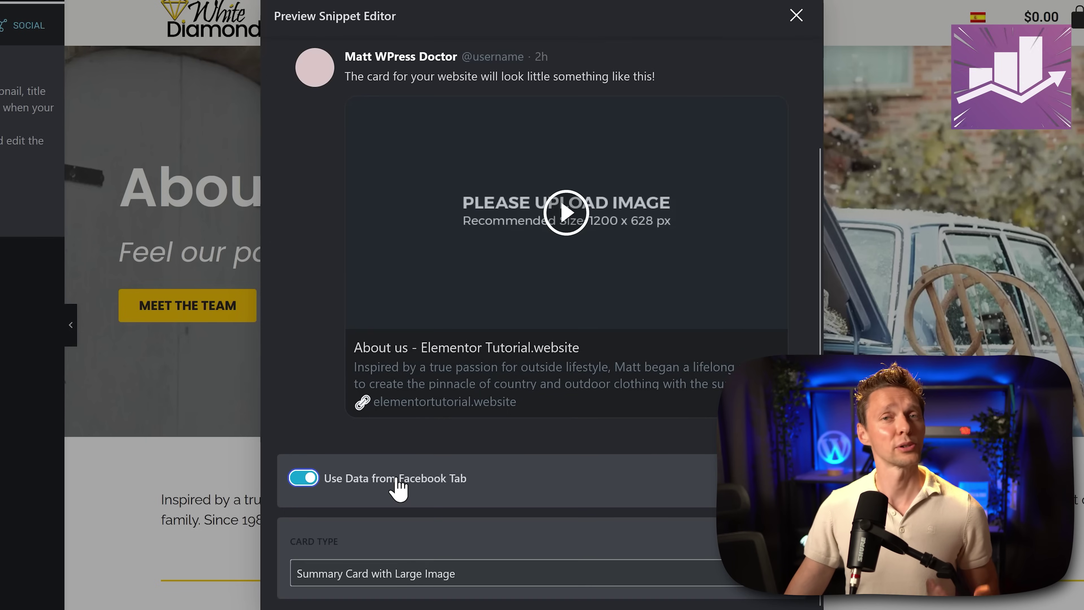
pyautogui.click(301, 491)
# View the available Twitter card types and keep Summary Card with Large Image
pyautogui.middleClick(582, 435)
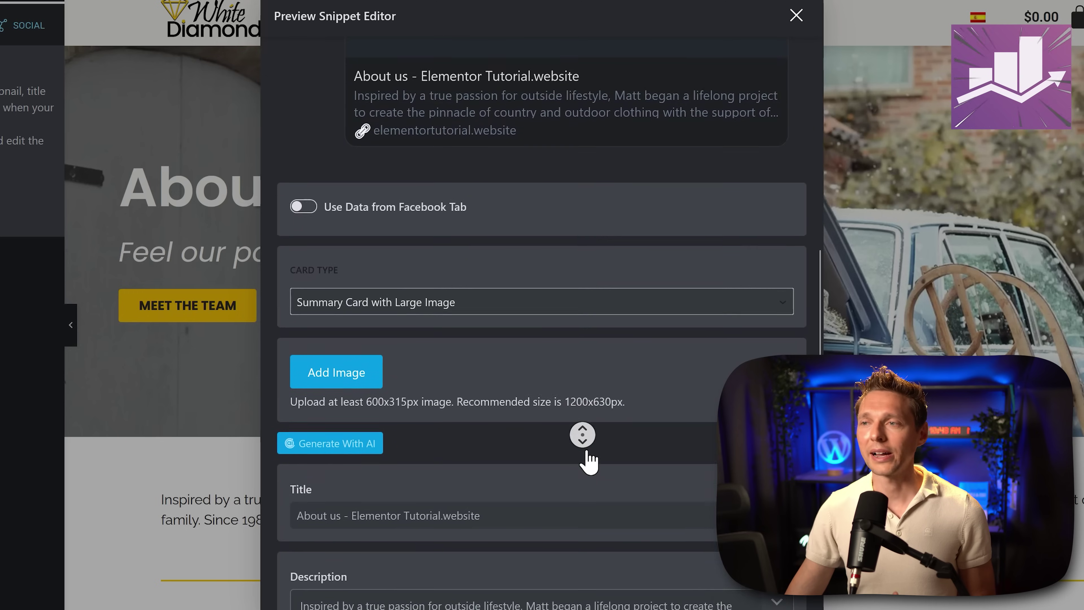
pyautogui.click(442, 182)
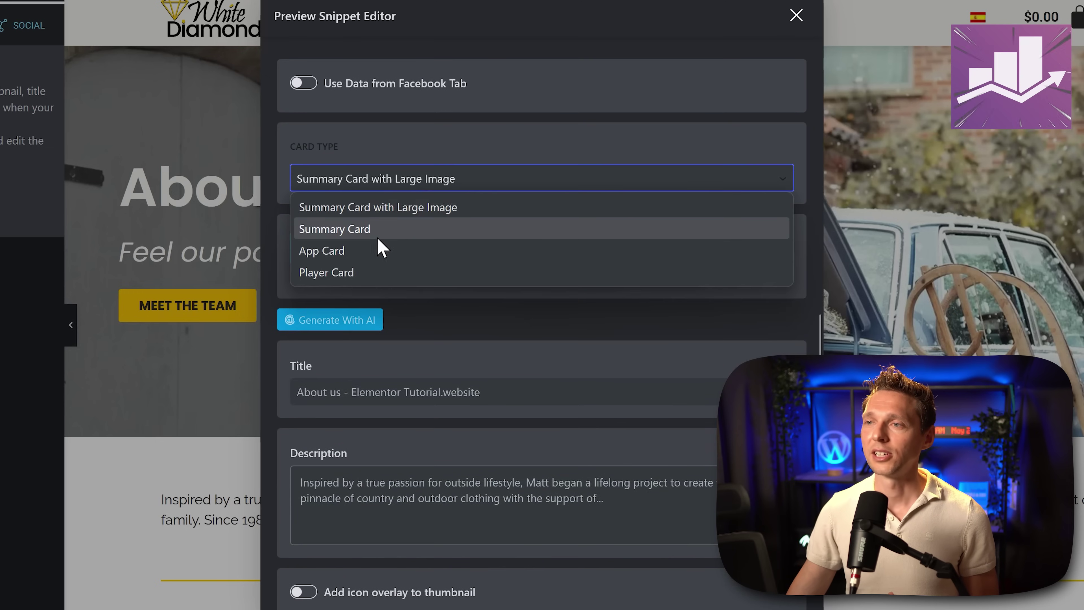
pyautogui.click(387, 185)
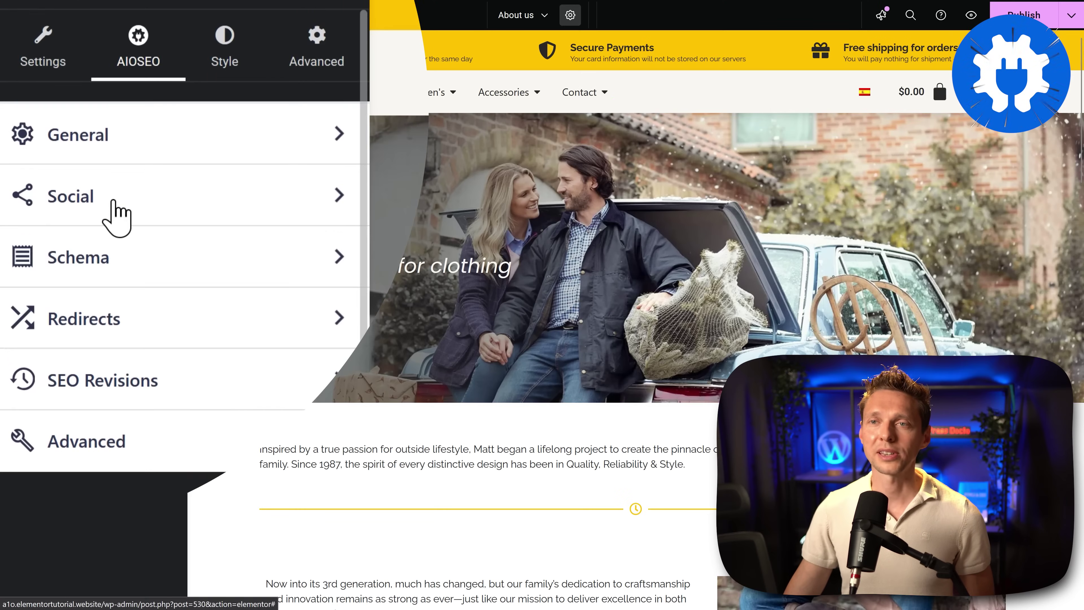
# Open All in One SEO's social snippet editor for the About us page and review its Facebook preview and fields
pyautogui.click(113, 201)
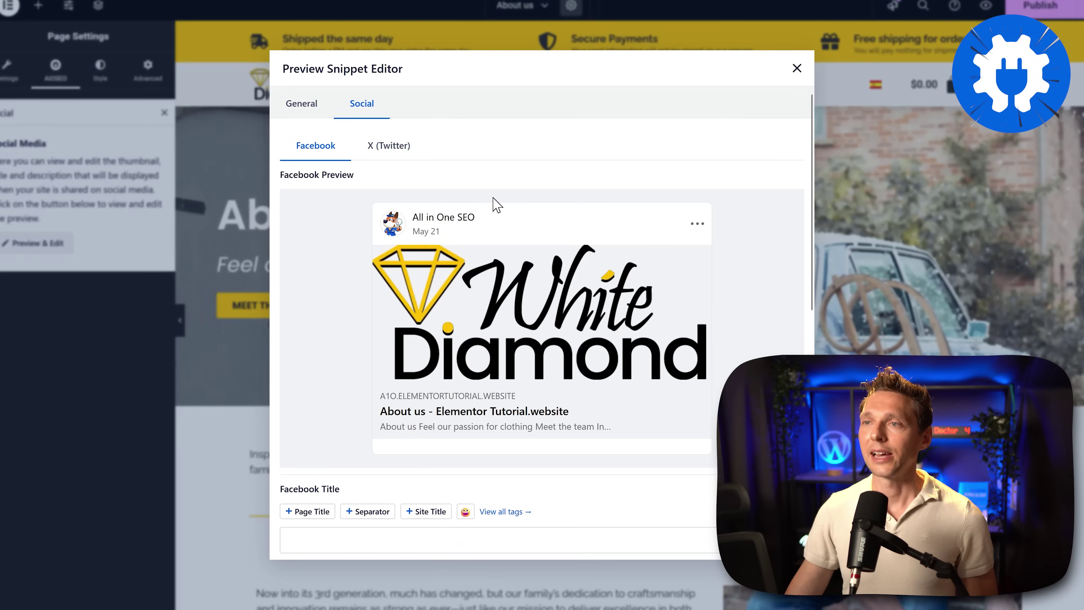
pyautogui.middleClick(751, 282)
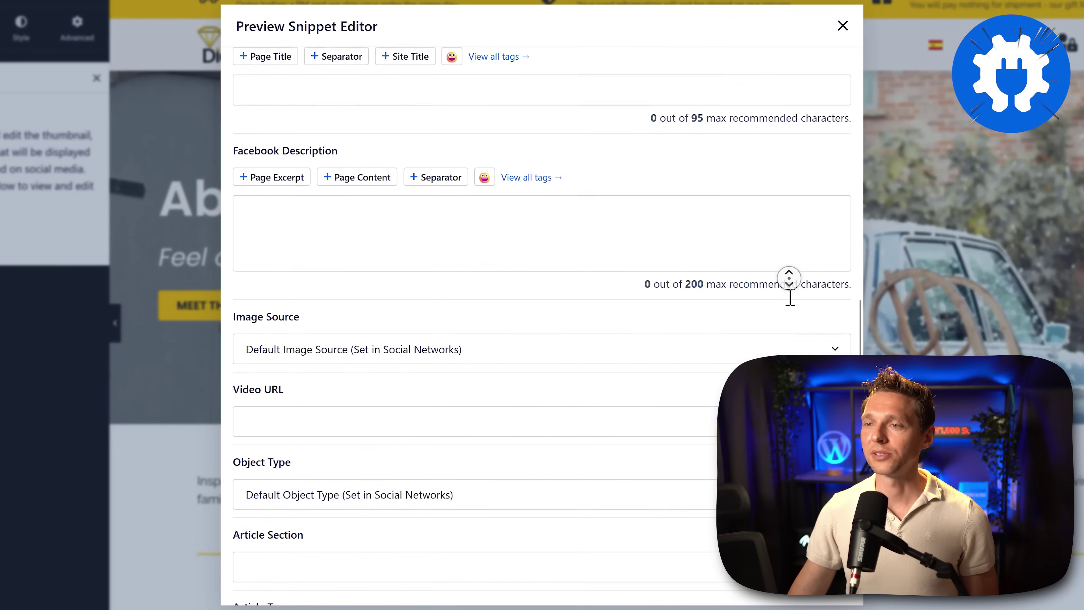
pyautogui.click(789, 298)
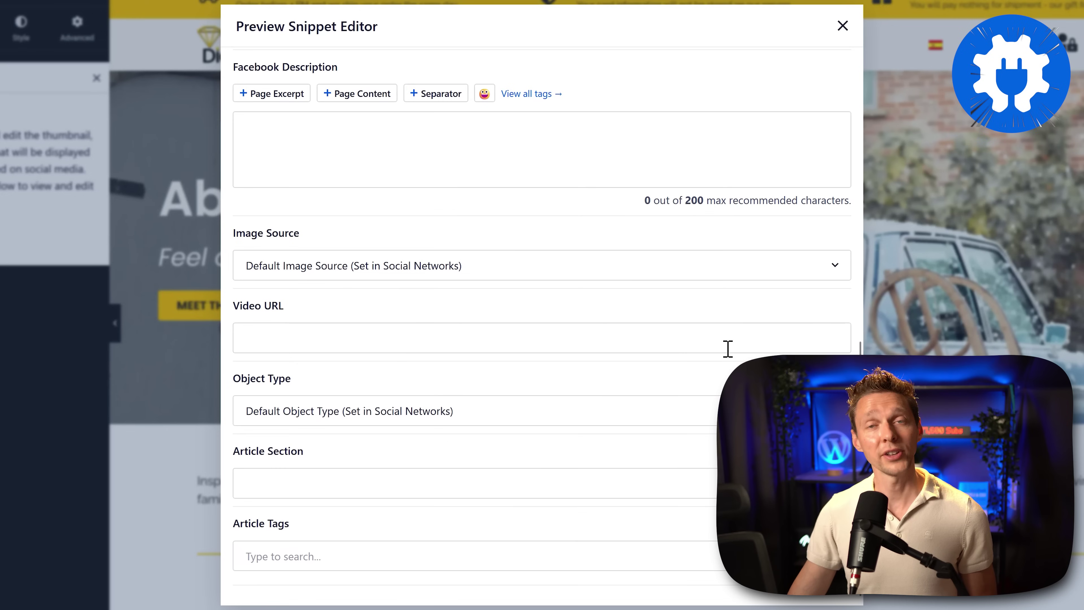
pyautogui.click(499, 416)
pyautogui.click(493, 475)
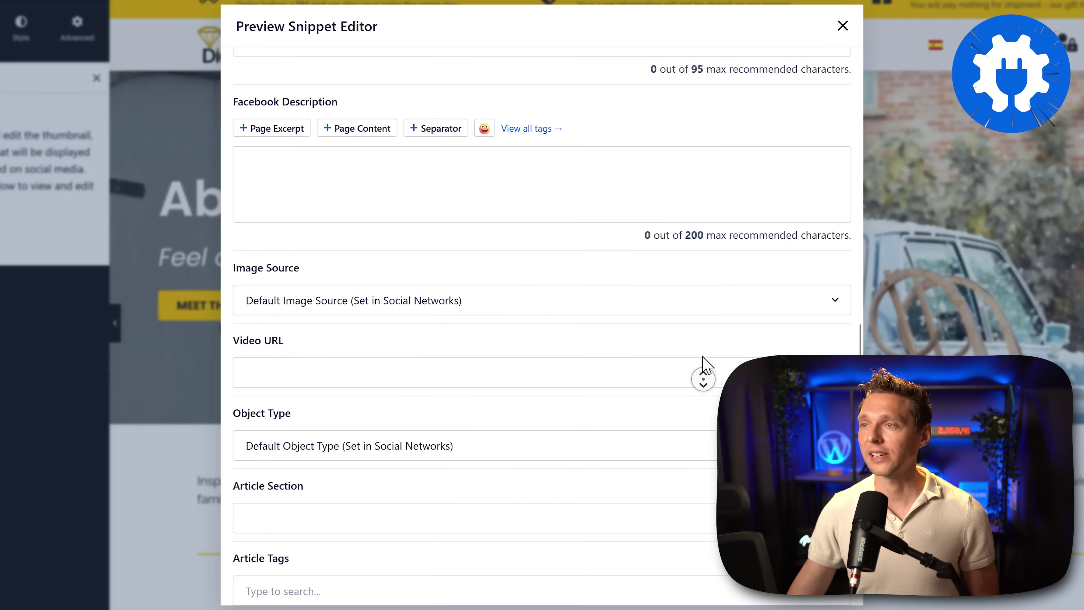
pyautogui.click(680, 342)
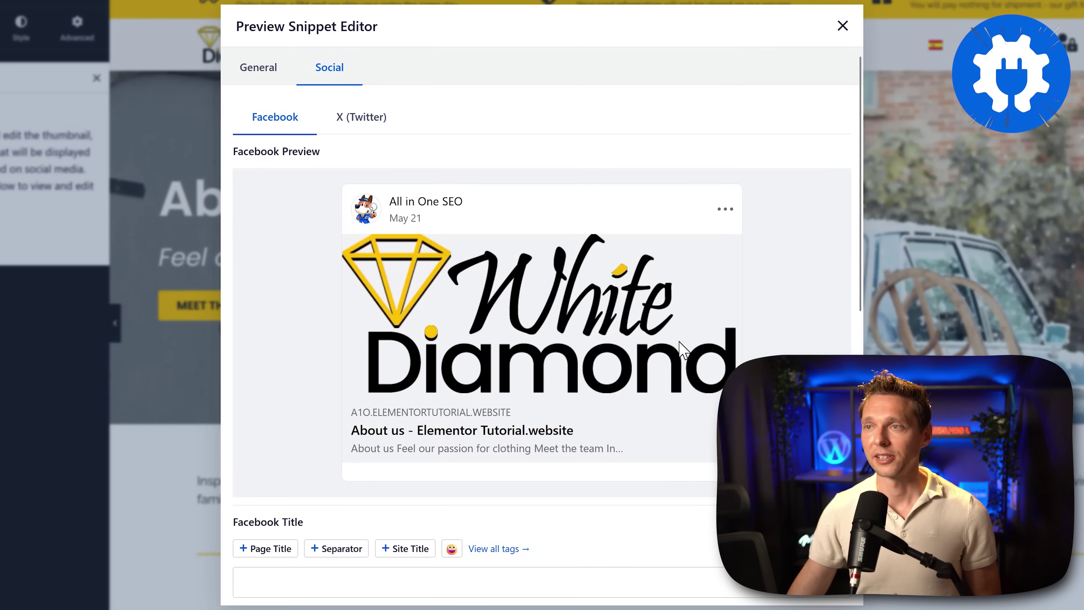
# Review All in One SEO's X (Twitter) preview and fields, switching Use Data from Facebook Tab on and off again
pyautogui.click(357, 124)
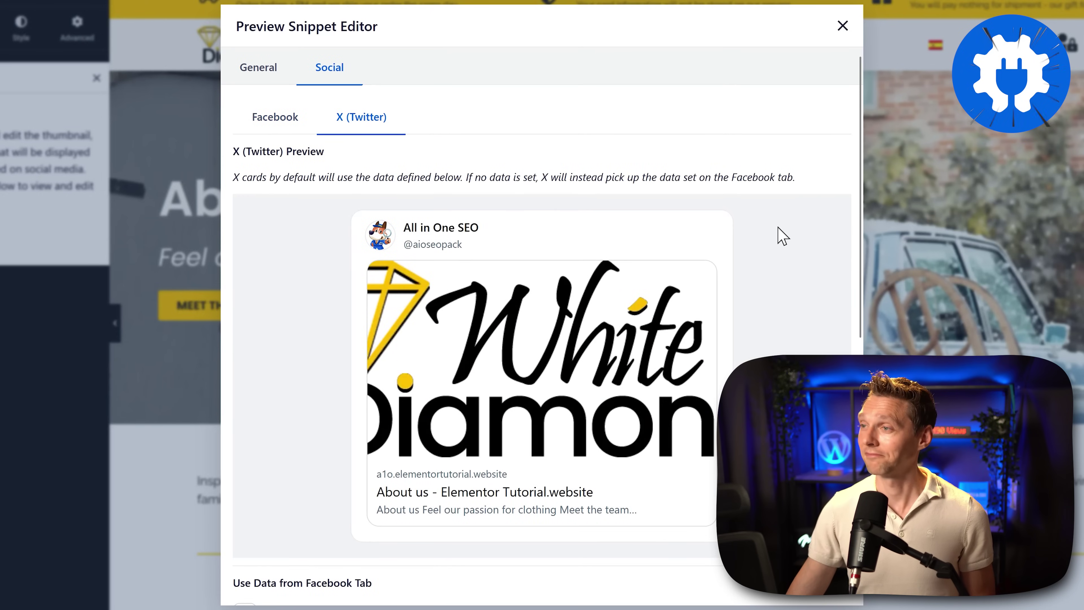
pyautogui.middleClick(788, 237)
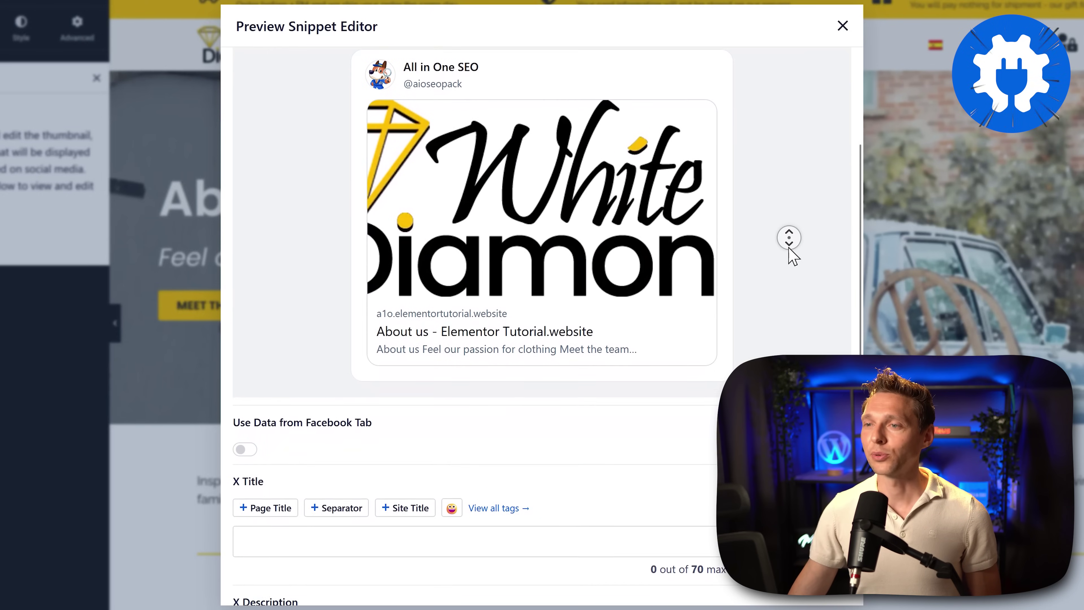
pyautogui.click(791, 256)
pyautogui.click(244, 431)
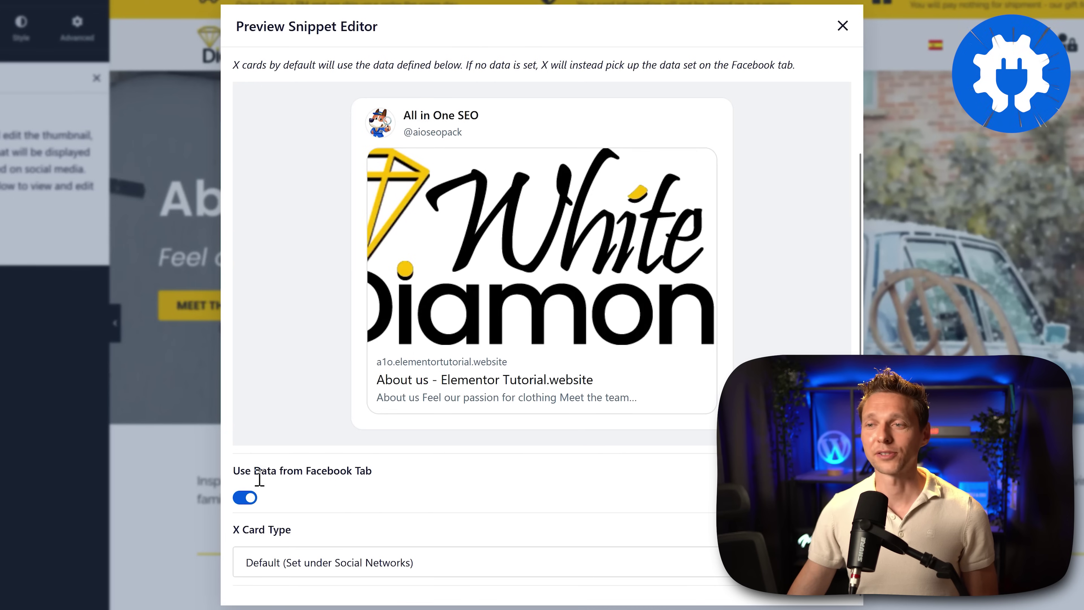
pyautogui.click(249, 498)
pyautogui.middleClick(732, 323)
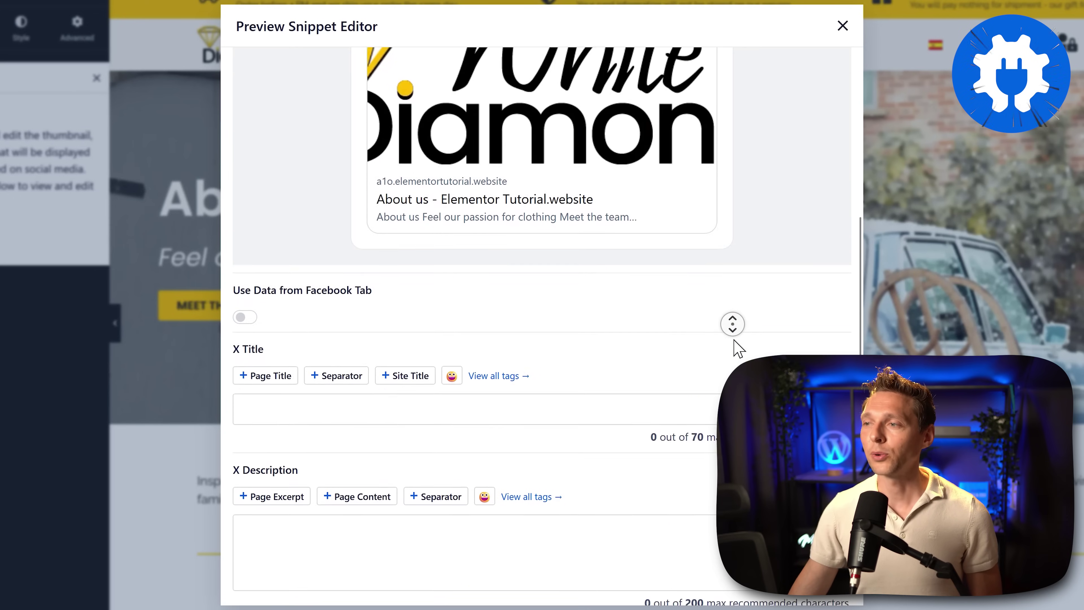
pyautogui.click(733, 342)
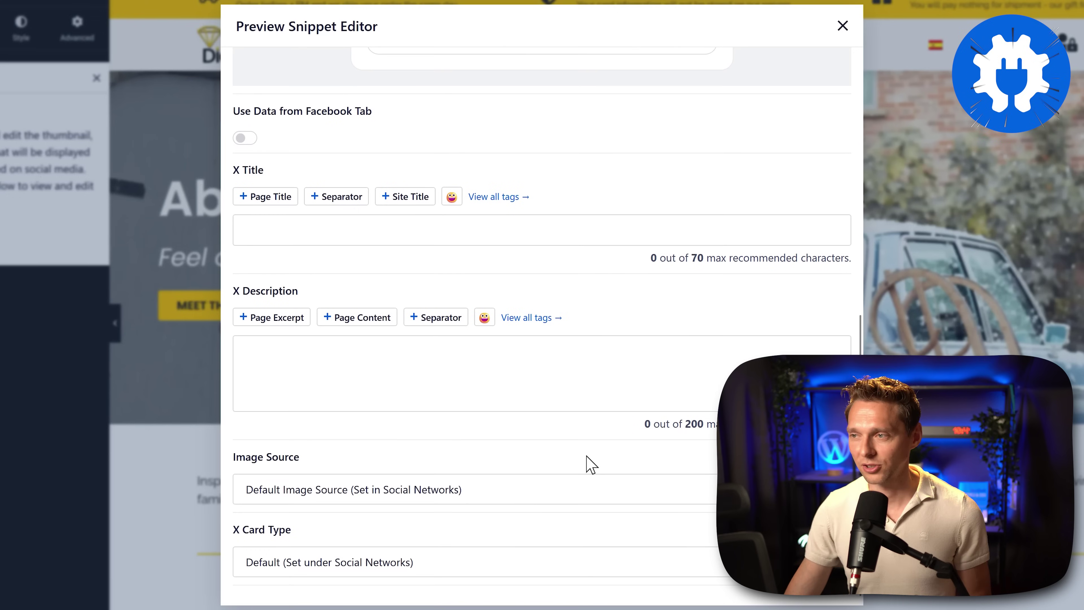
pyautogui.middleClick(635, 375)
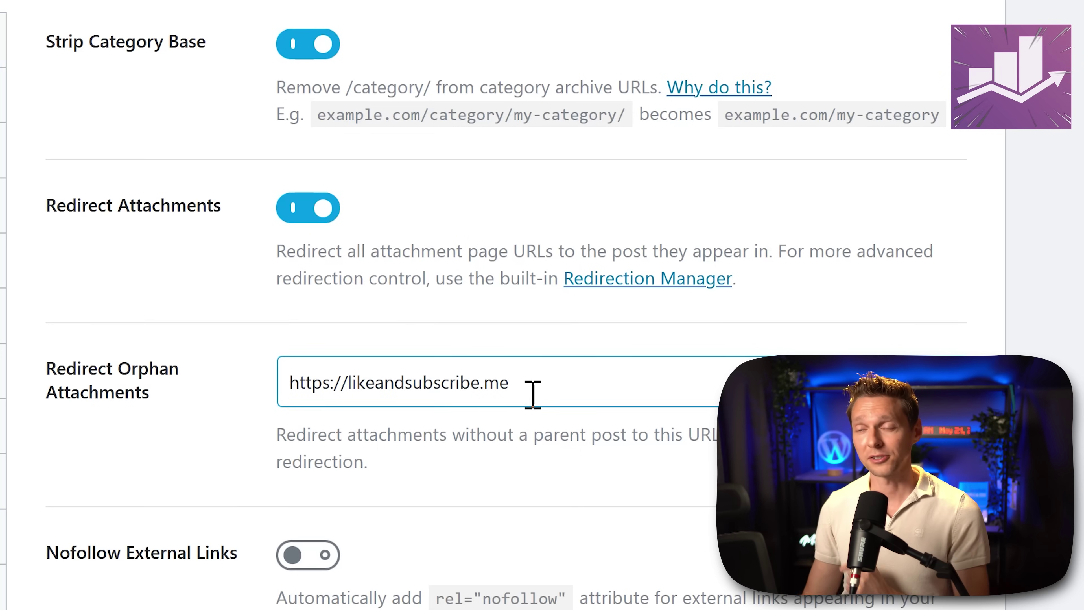
# Open Rank Math's image settings and turn on adding missing ALT attributes
pyautogui.click(114, 169)
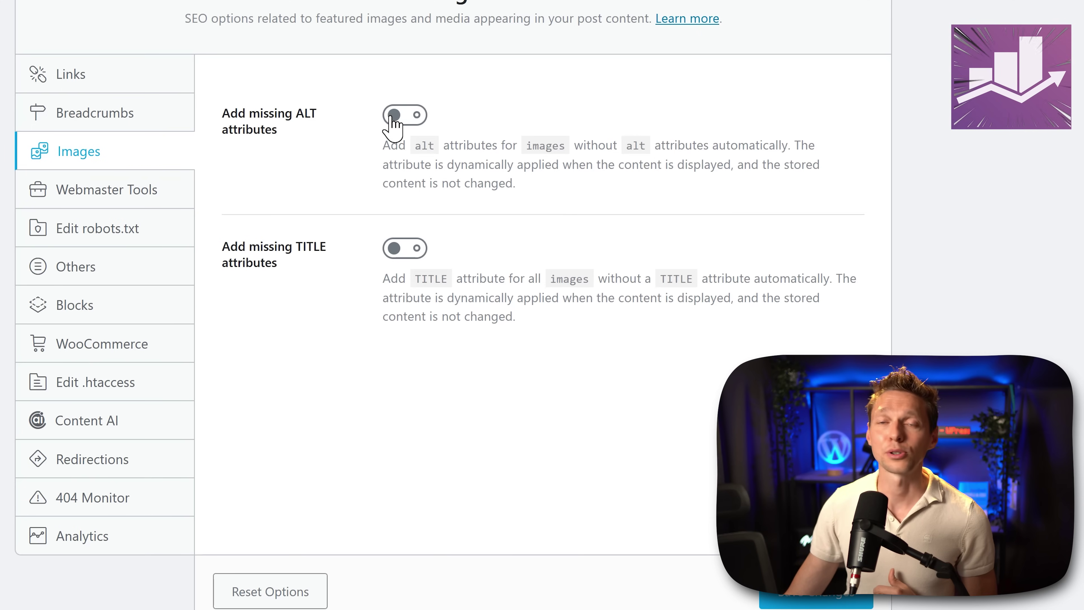
pyautogui.click(410, 122)
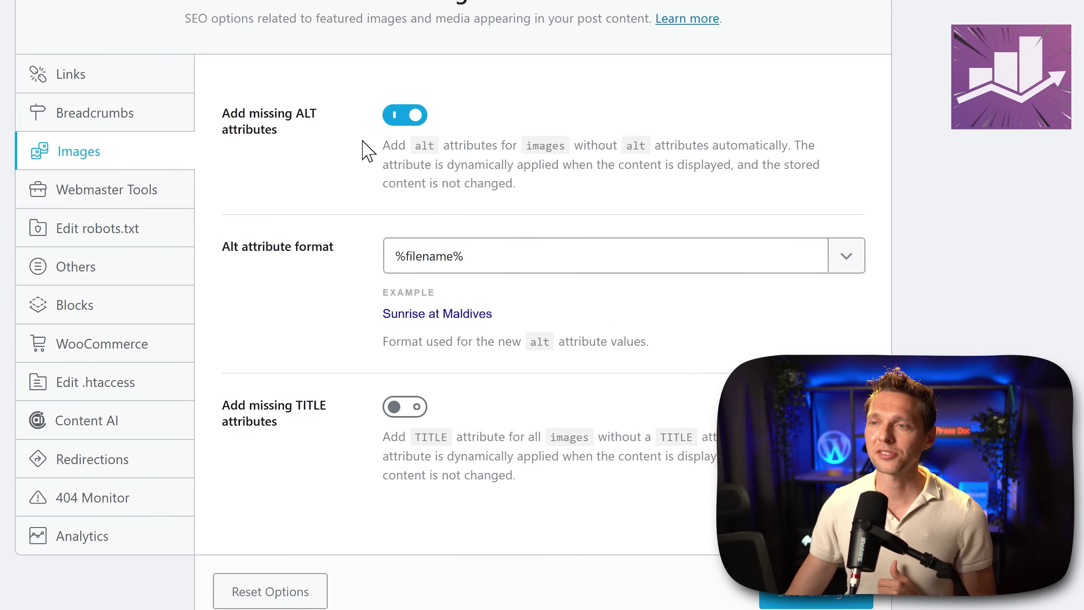
# Replace the alt attribute format with the Focus Keyword variable %focuskw% and turn on adding missing TITLE attributes
pyautogui.click(516, 267)
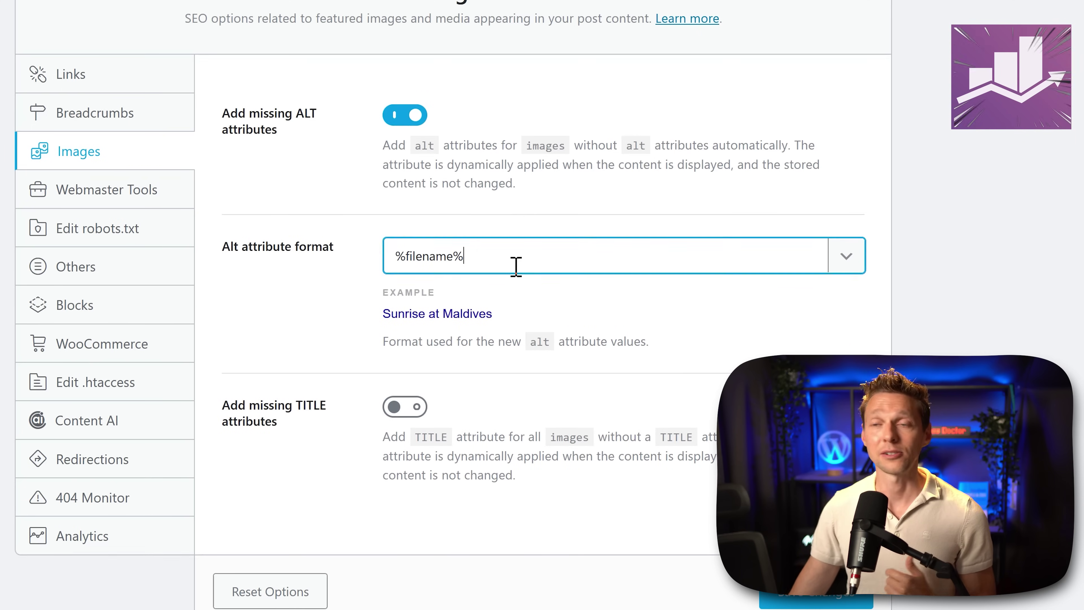
pyautogui.click(846, 257)
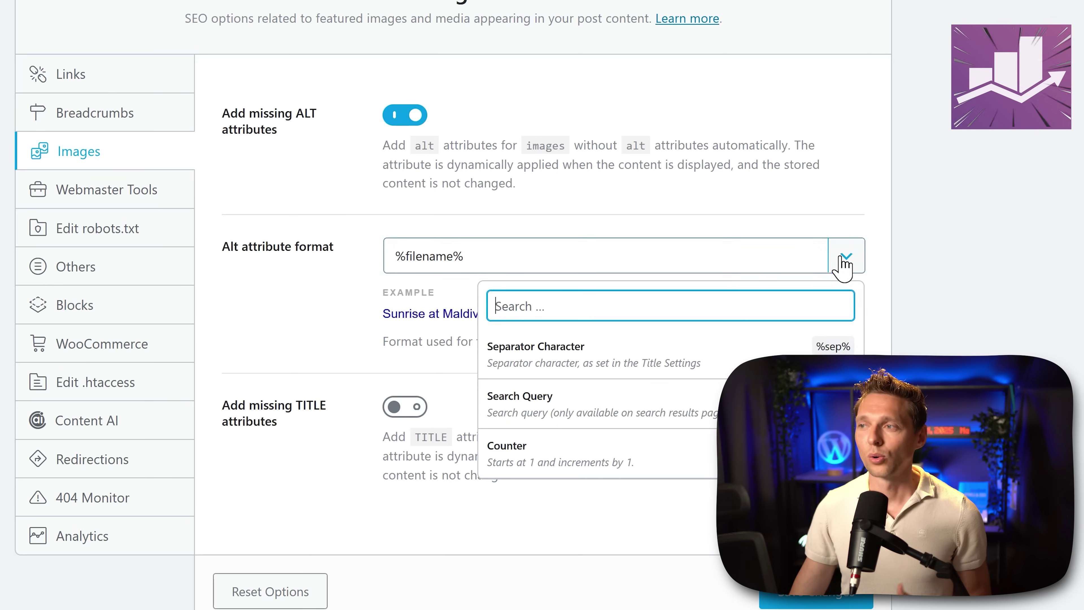
pyautogui.scroll(-8, 860, 310)
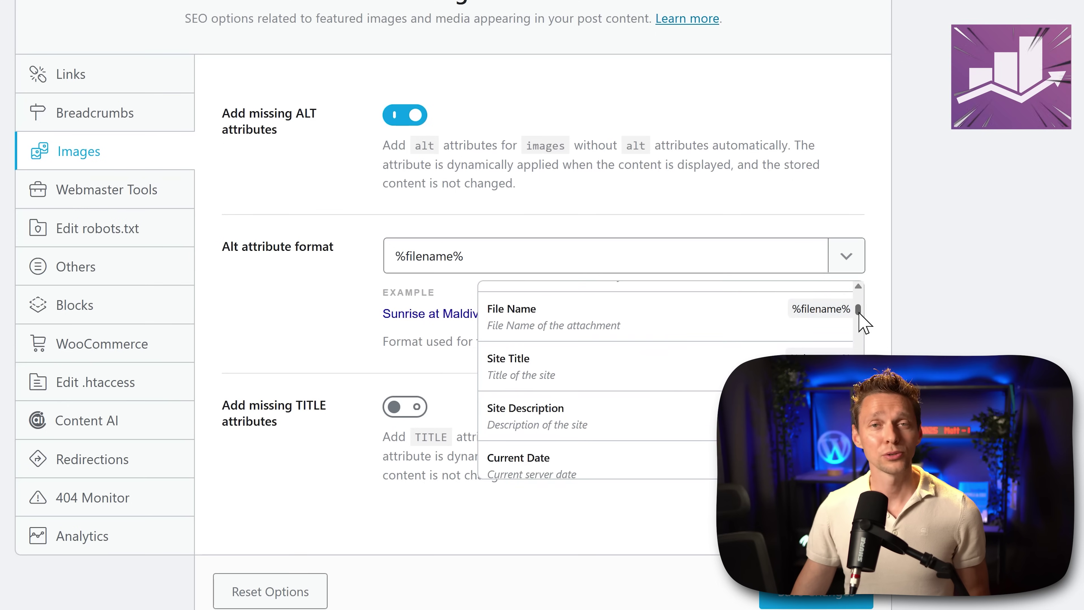
pyautogui.scroll(-4, 861, 324)
pyautogui.scroll(8, 858, 308)
pyautogui.hotkey('ctrl', 'a')
pyautogui.press('BackSpace')
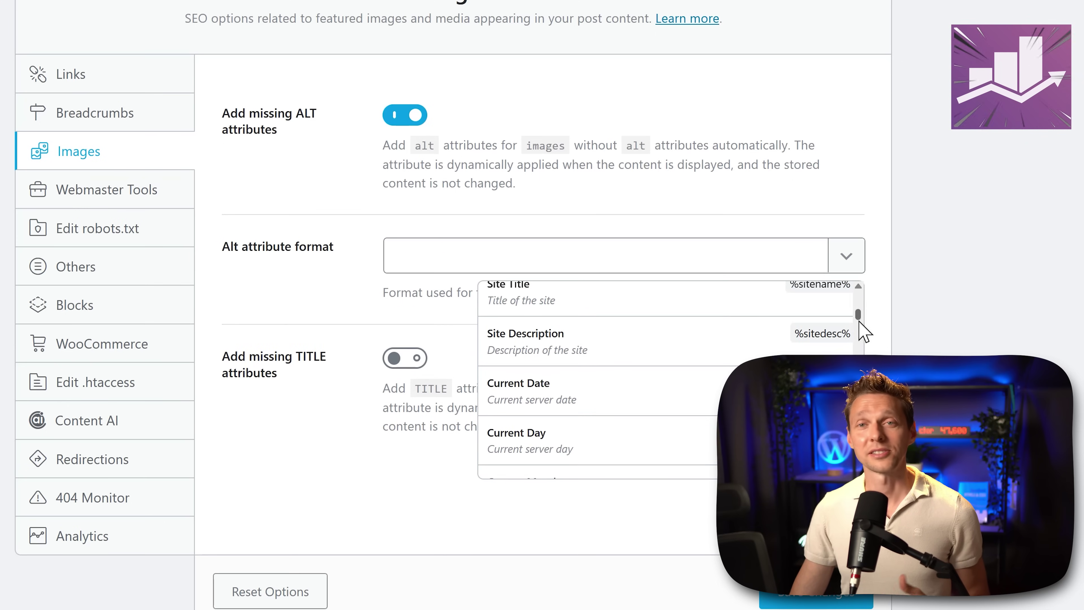
pyautogui.scroll(-6, 861, 337)
pyautogui.scroll(10, 860, 338)
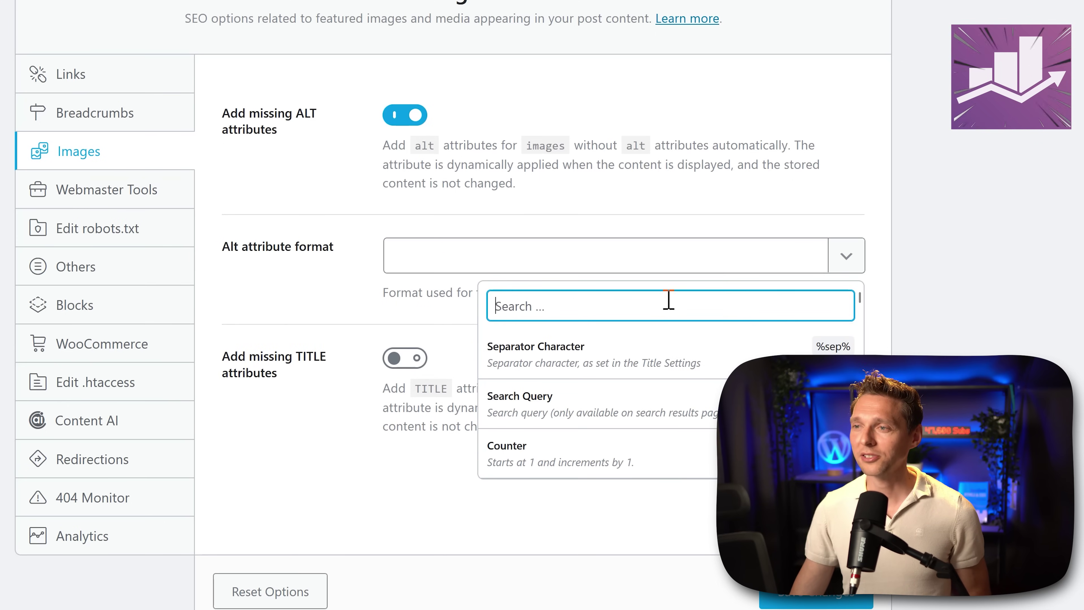
pyautogui.write('key')
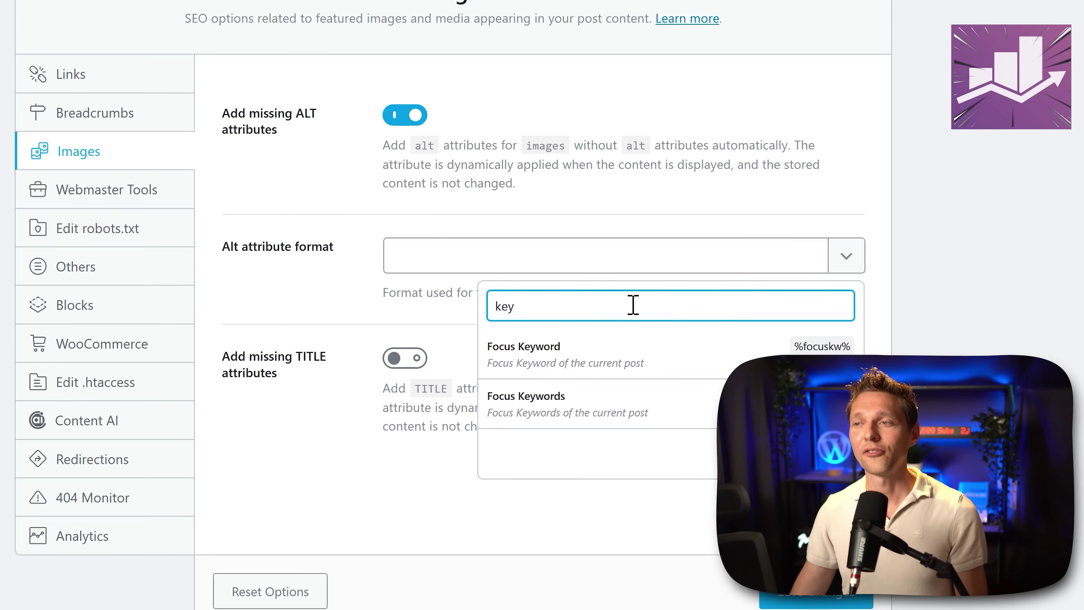
pyautogui.click(582, 366)
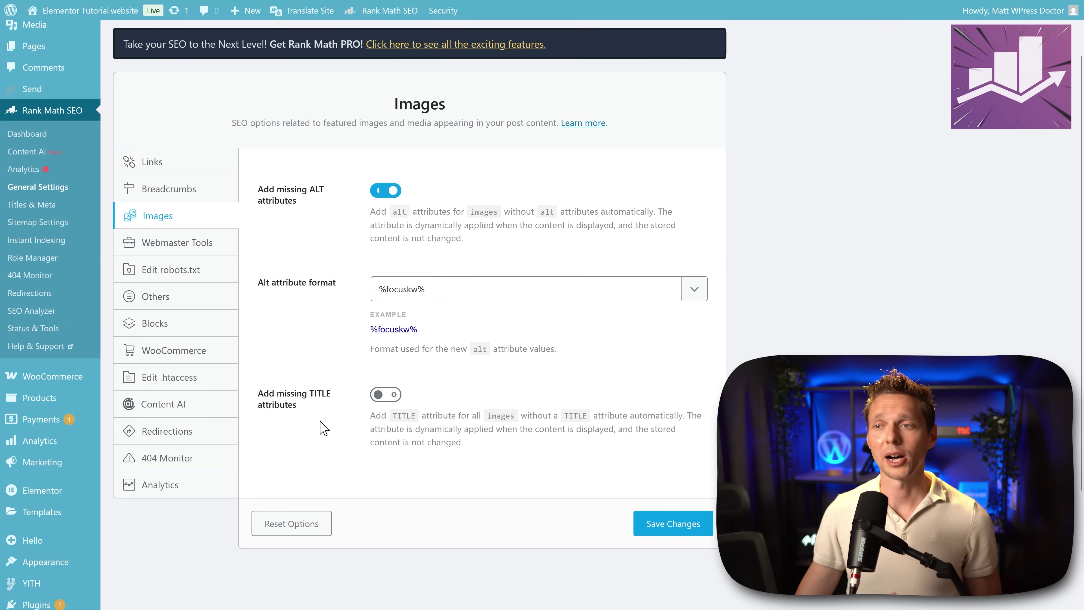
pyautogui.click(386, 394)
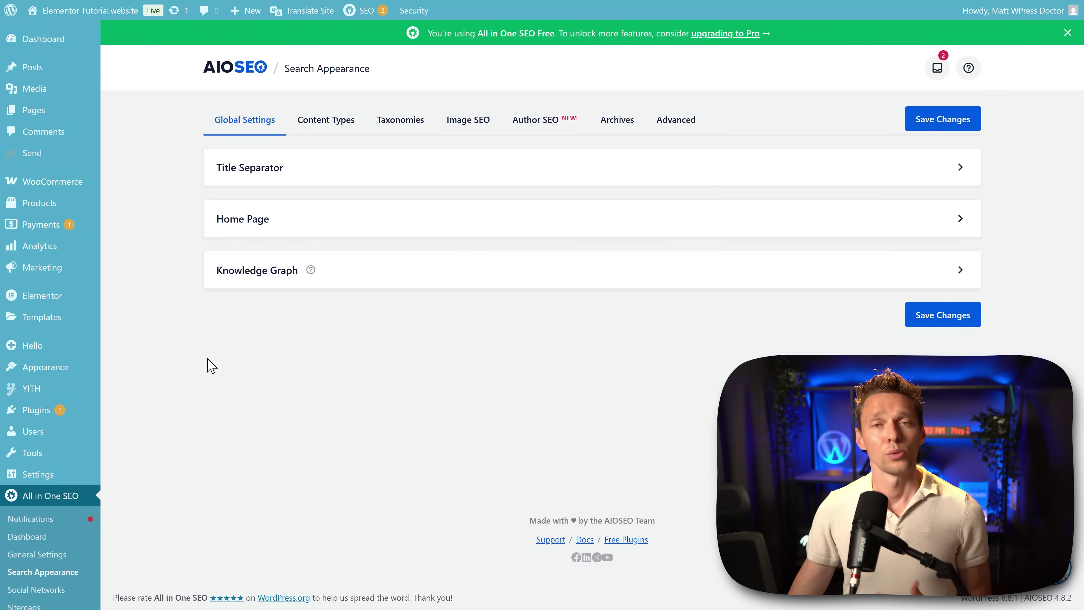
# Open All in One SEO's Image SEO settings under Search Appearance and review the attachment redirect and image attribute options
pyautogui.click(463, 126)
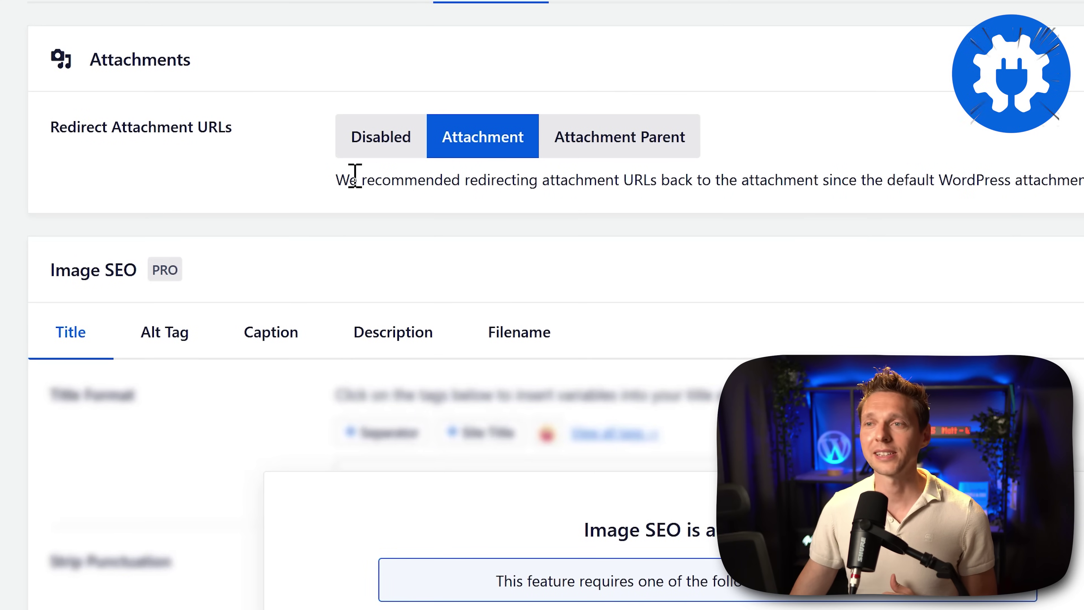
pyautogui.middleClick(309, 179)
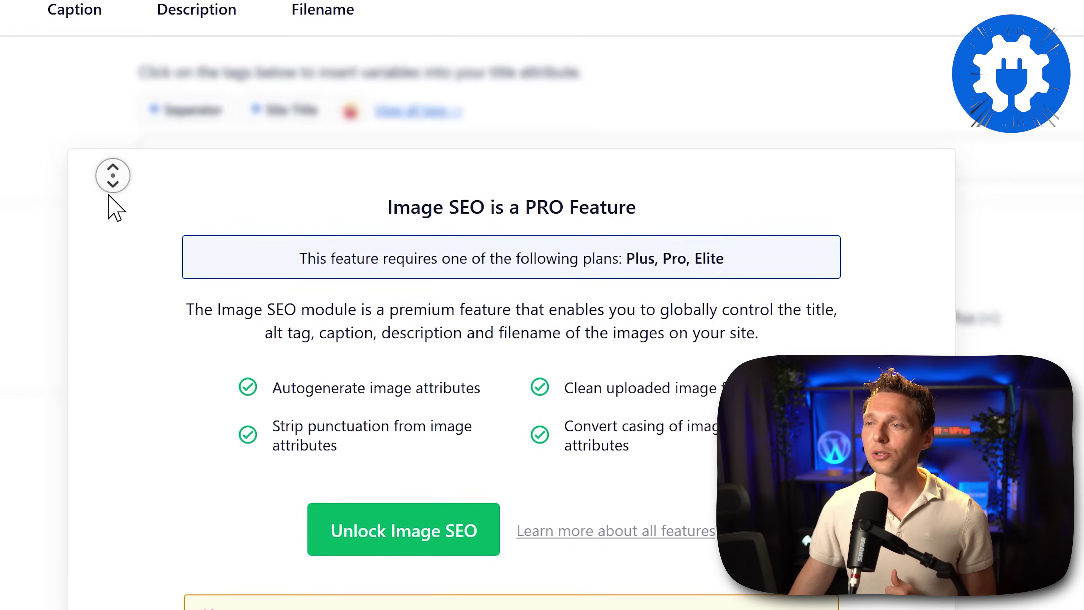
pyautogui.middleClick(110, 197)
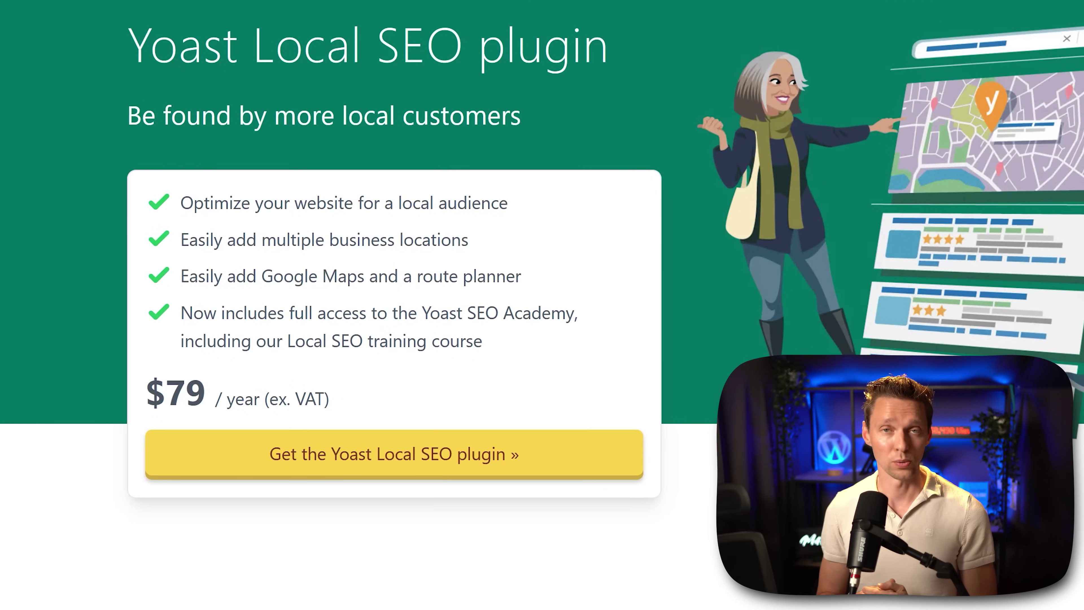
# Enable the Local SEO module on Rank Math's dashboard and open its settings
pyautogui.middleClick(555, 96)
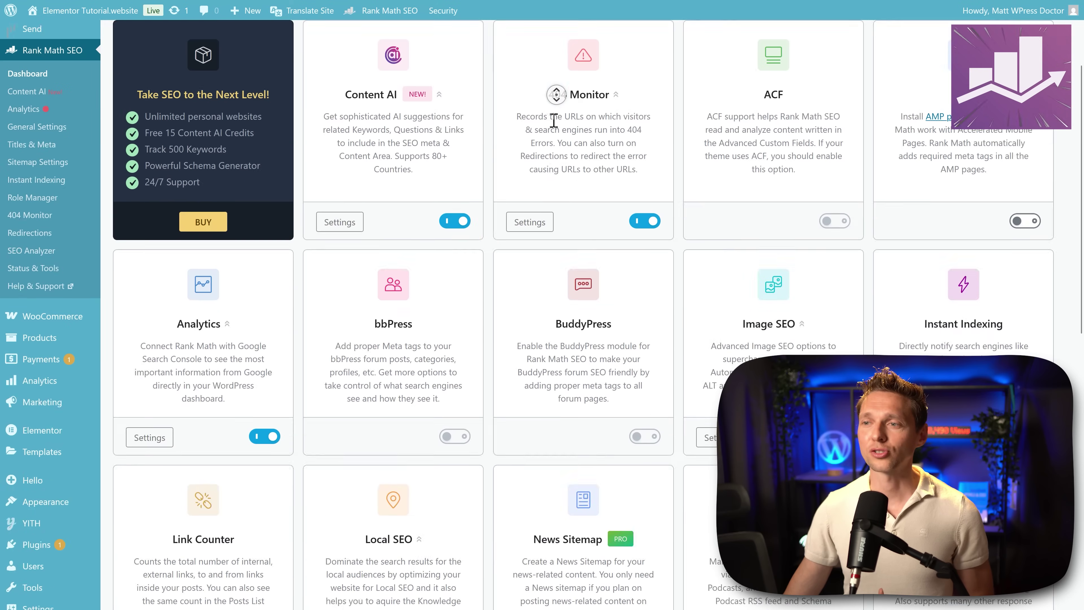
pyautogui.middleClick(554, 128)
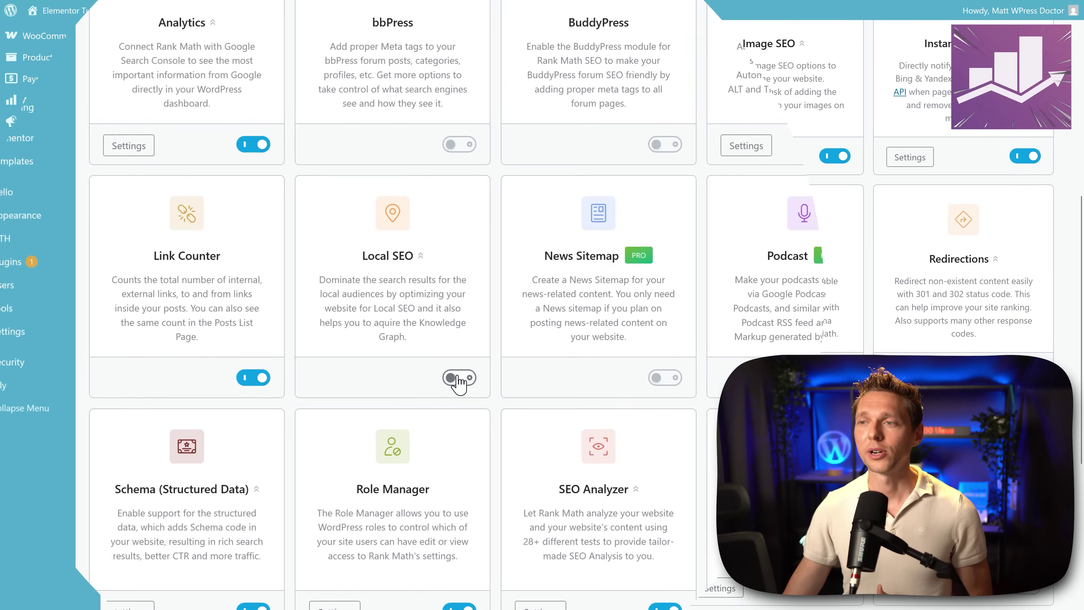
pyautogui.click(456, 371)
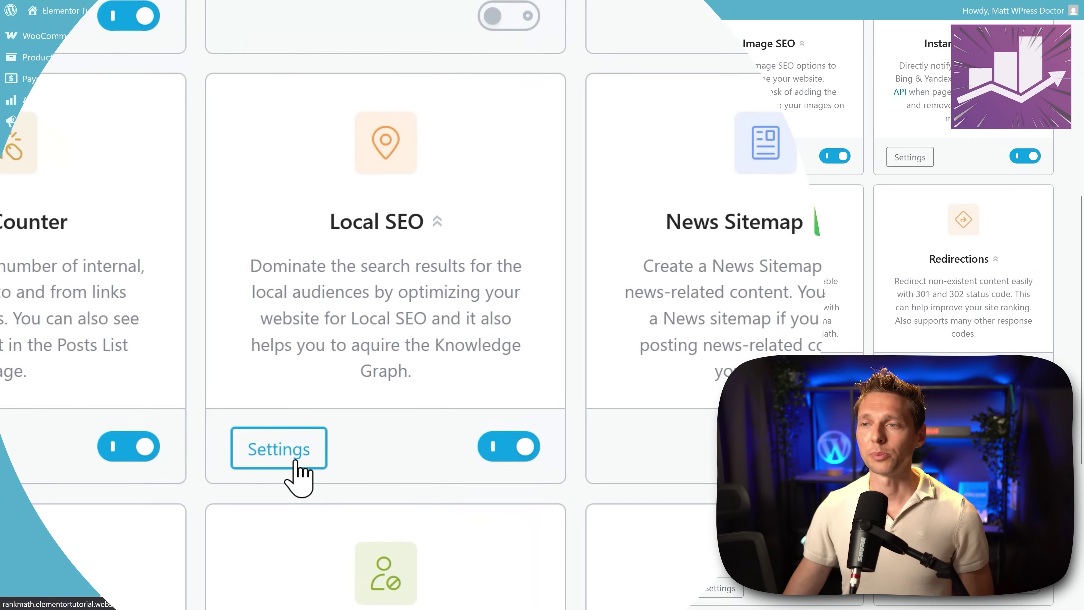
pyautogui.click(286, 438)
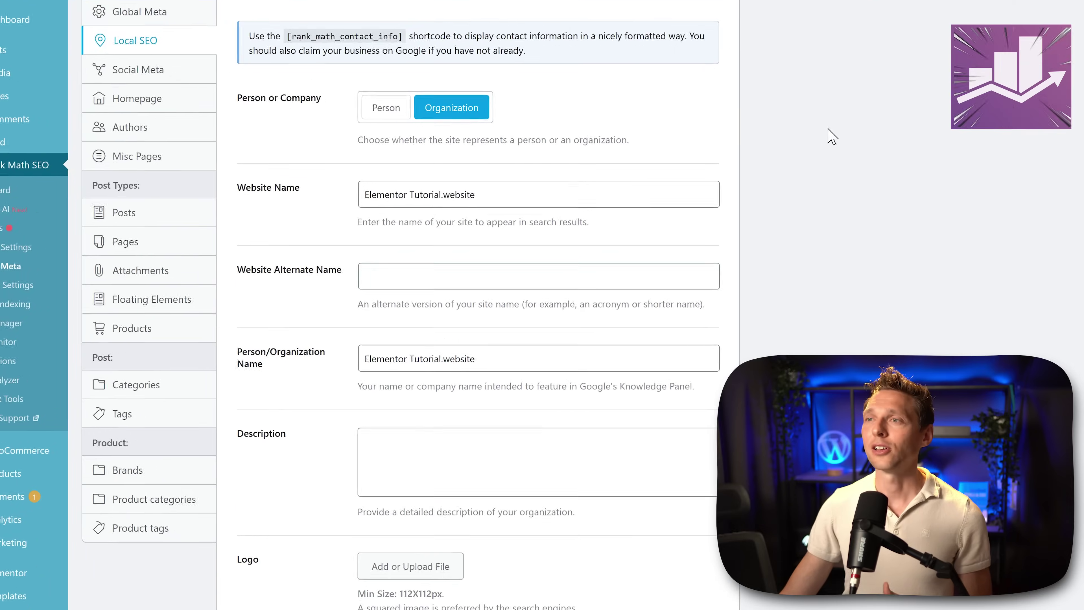
# Review Rank Math's Local SEO fields, from organization details and address to opening hours, phone number, price range and additional info
pyautogui.middleClick(828, 125)
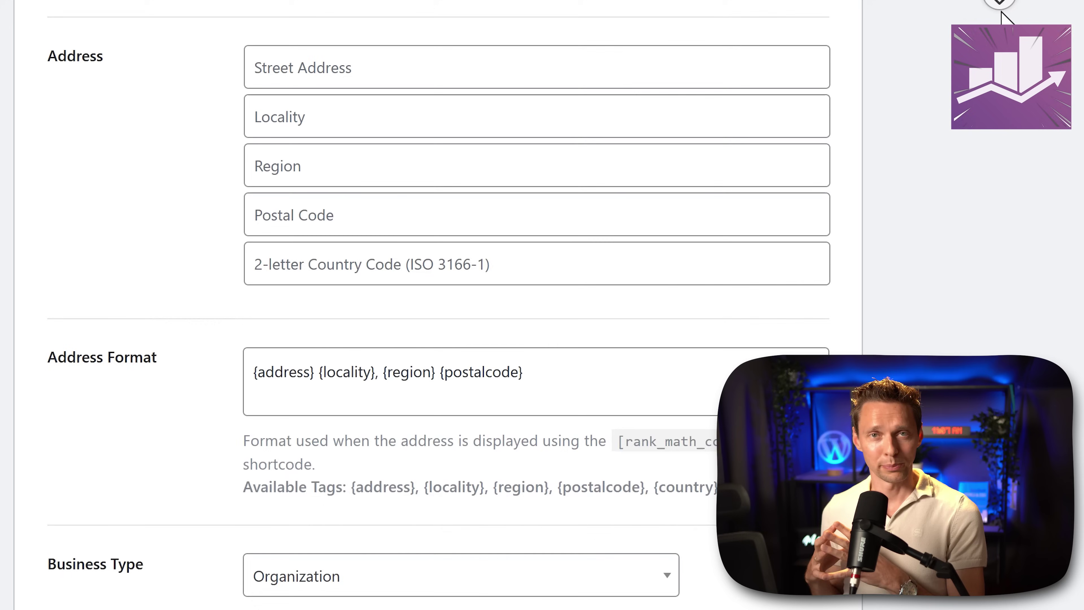
pyautogui.scroll(-10, 1004, 17)
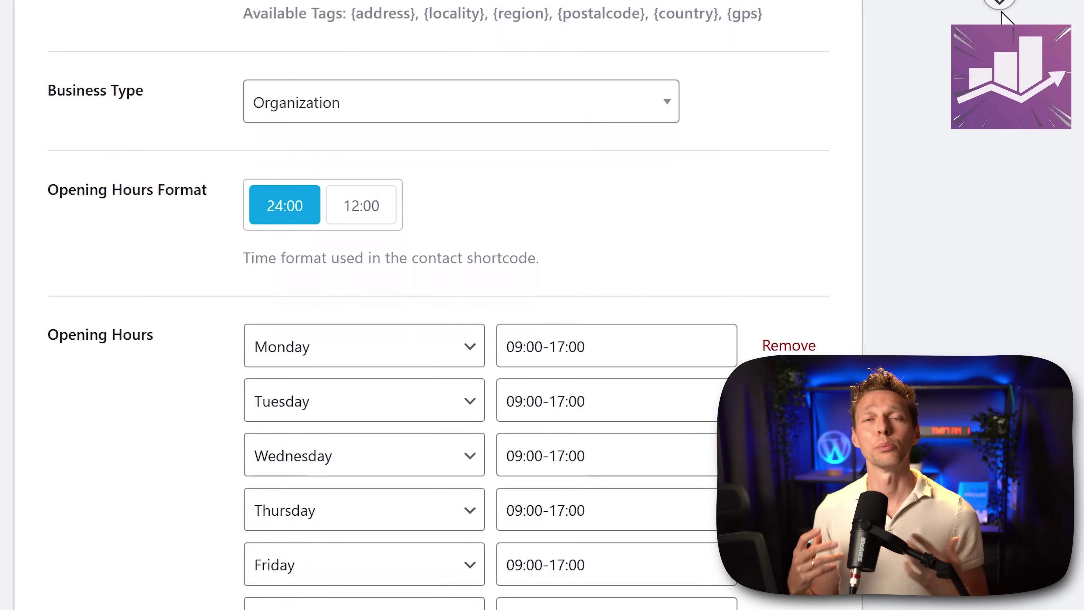
pyautogui.scroll(-11, 1005, 17)
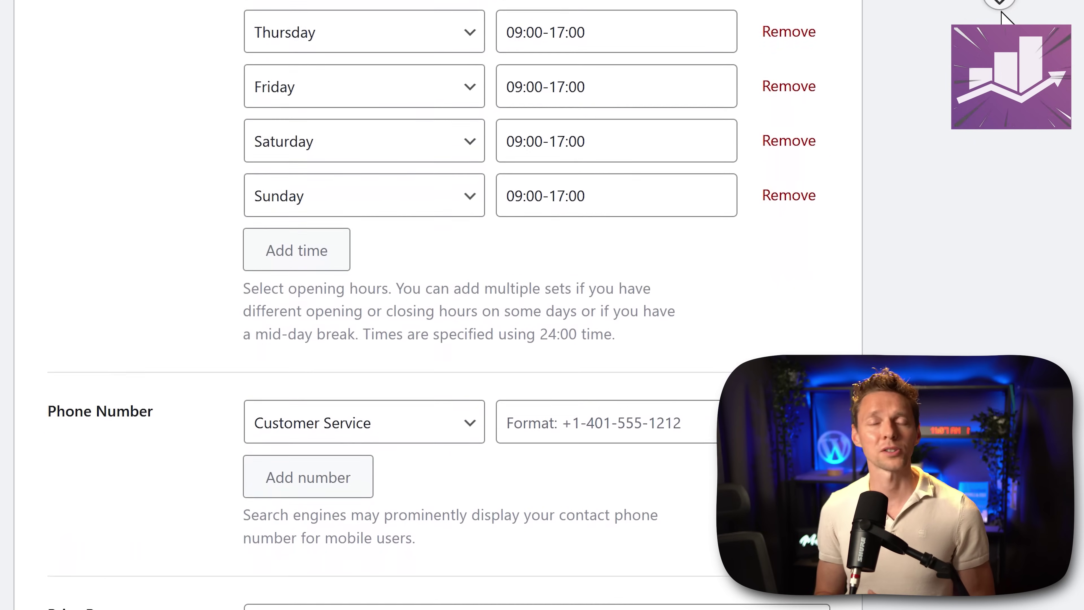
pyautogui.scroll(-11, 1004, 18)
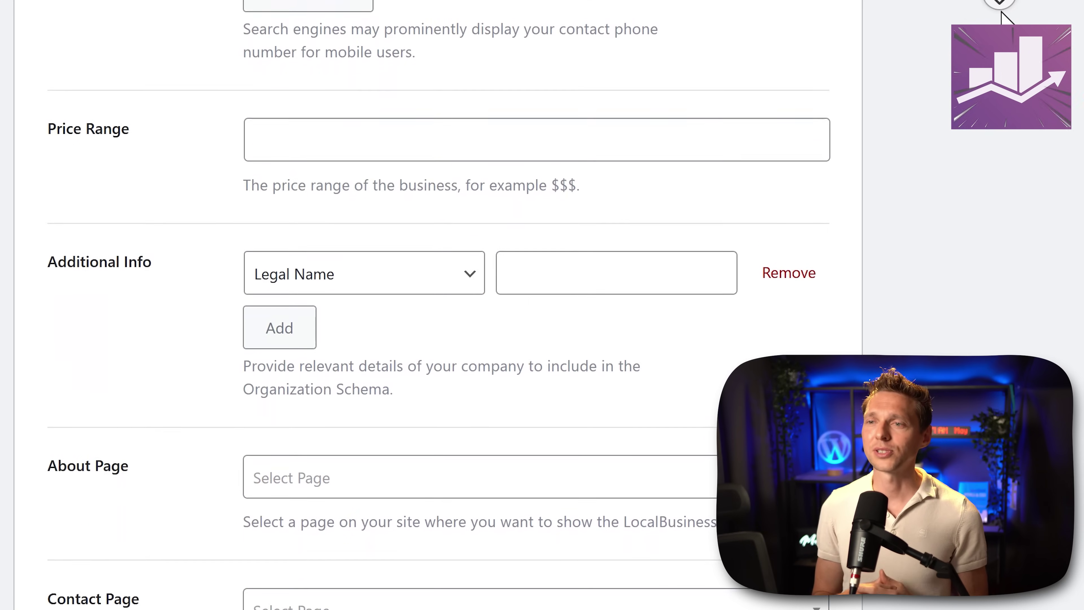
pyautogui.scroll(-1, 1005, 17)
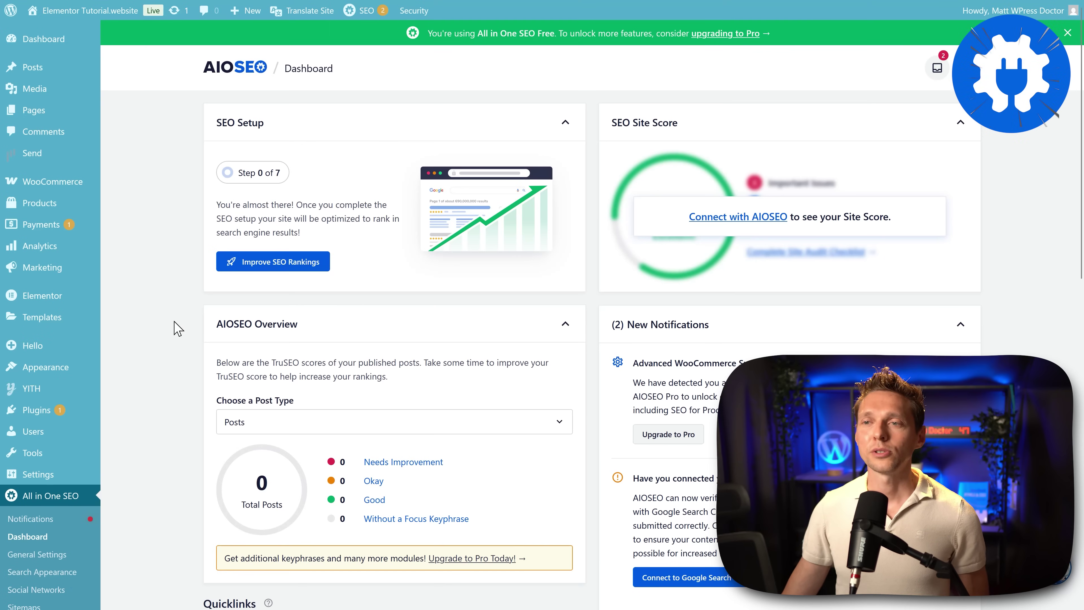
# Open All in One SEO's Local SEO page and look through its Opening Hours, Maps, Import and Locations sections
pyautogui.middleClick(162, 322)
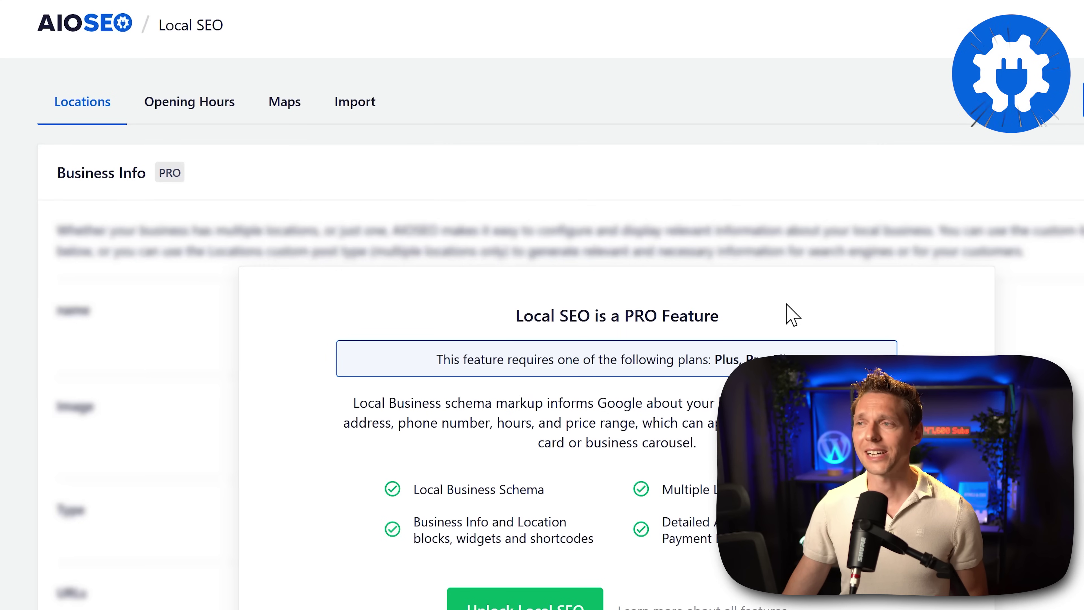
pyautogui.click(193, 106)
pyautogui.click(285, 106)
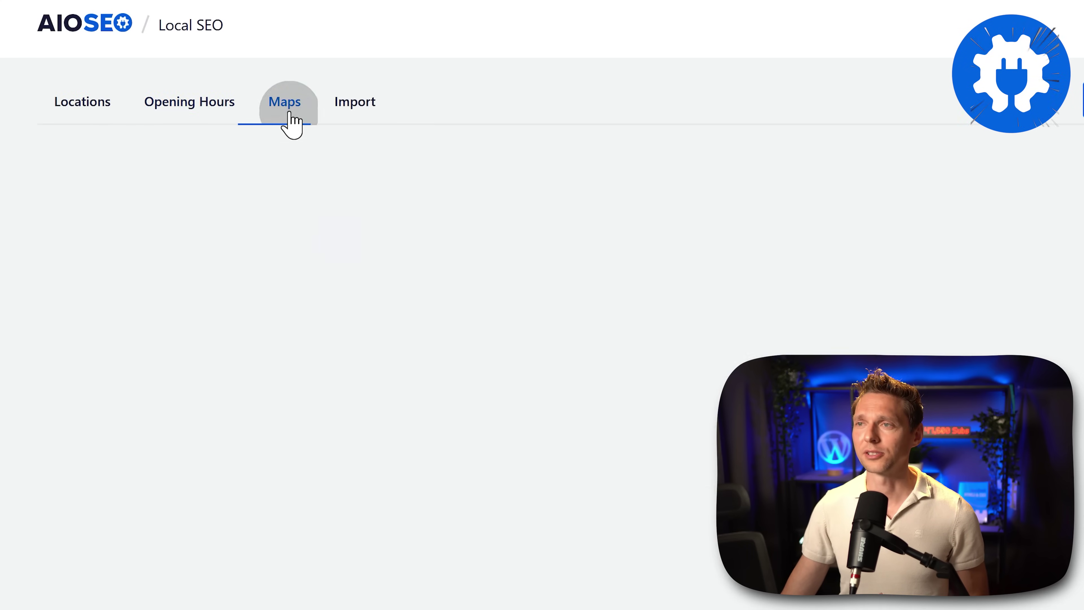
pyautogui.click(350, 104)
pyautogui.click(105, 111)
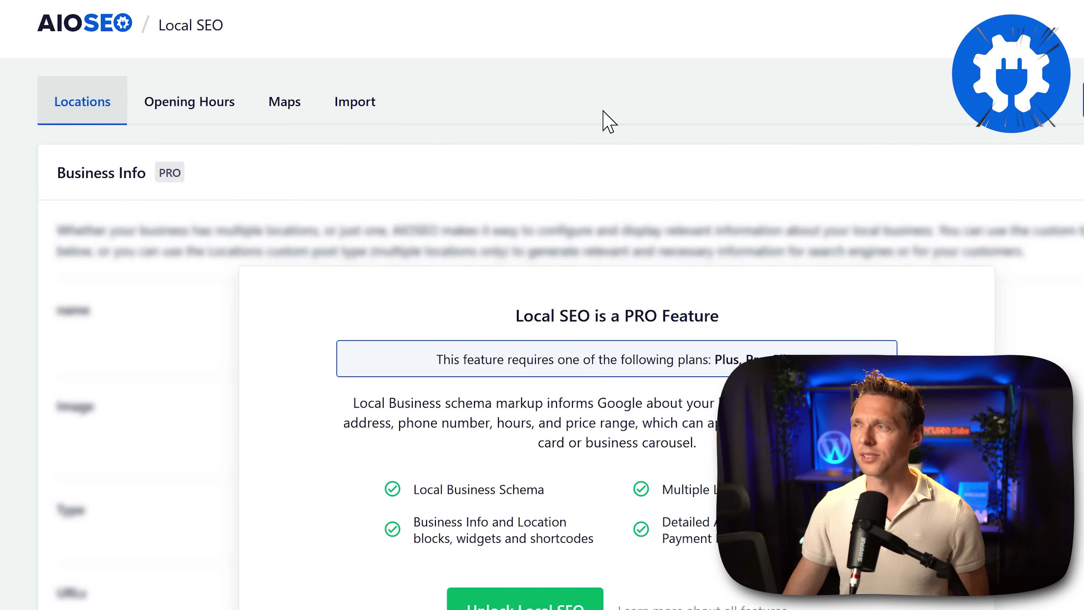